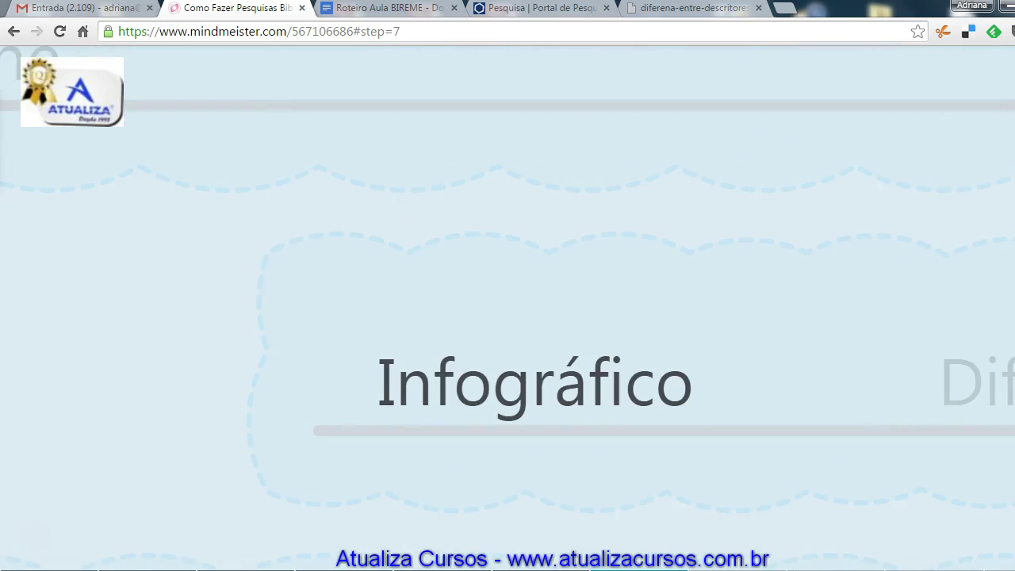
Advance the presentation through the question of why descriptors are better for searching to the slide that answers it.
{"action": "left_click", "coordinate": [35, 539]}
{"action": "key", "text": "ctrl+5"}
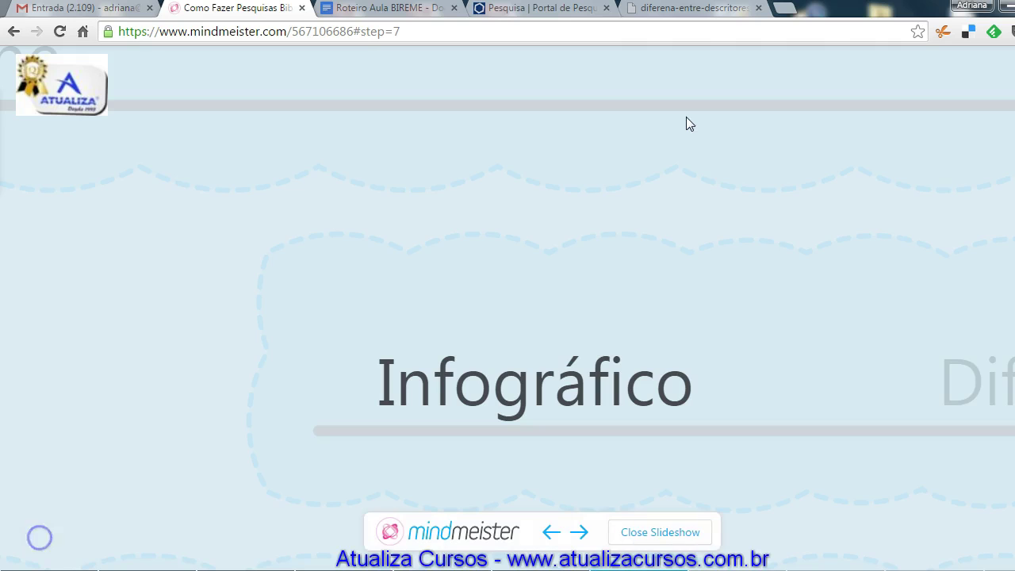
{"action": "key", "text": "Right"}
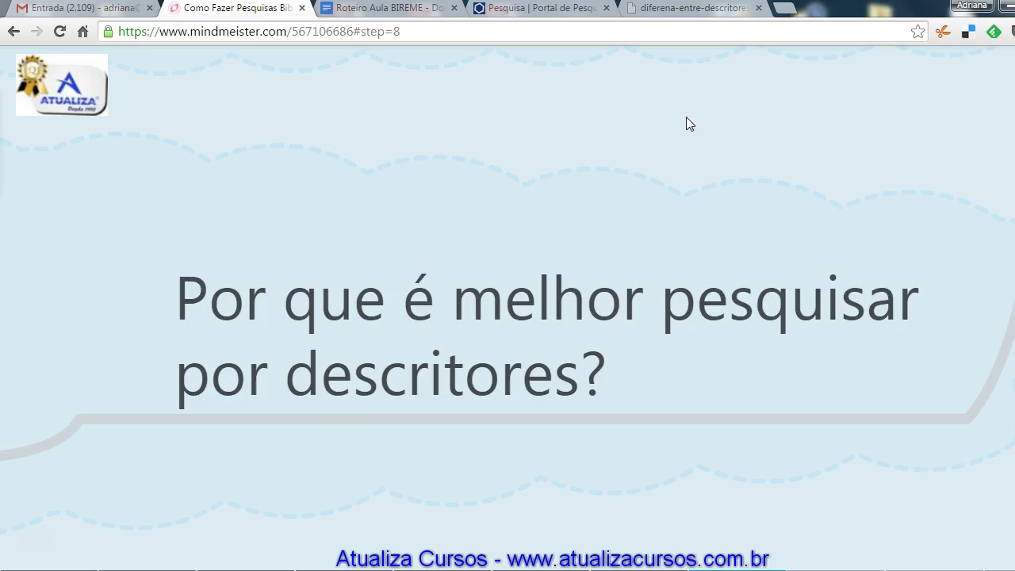
{"action": "key", "text": "Right"}
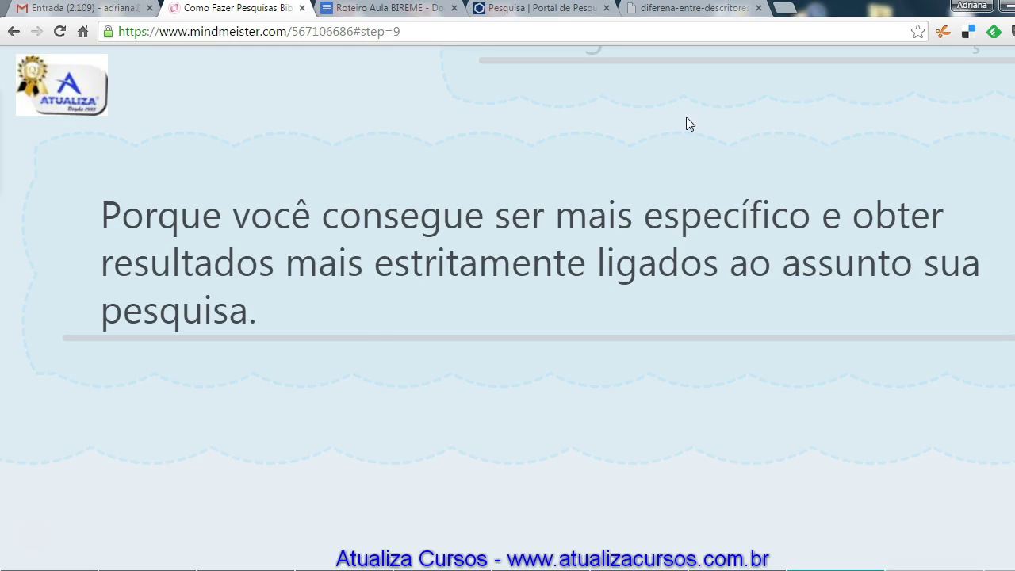
Leave the presentation and open the Biblioteca Virtual em Saúde site at bireme.br.
{"action": "left_click", "coordinate": [143, 398]}
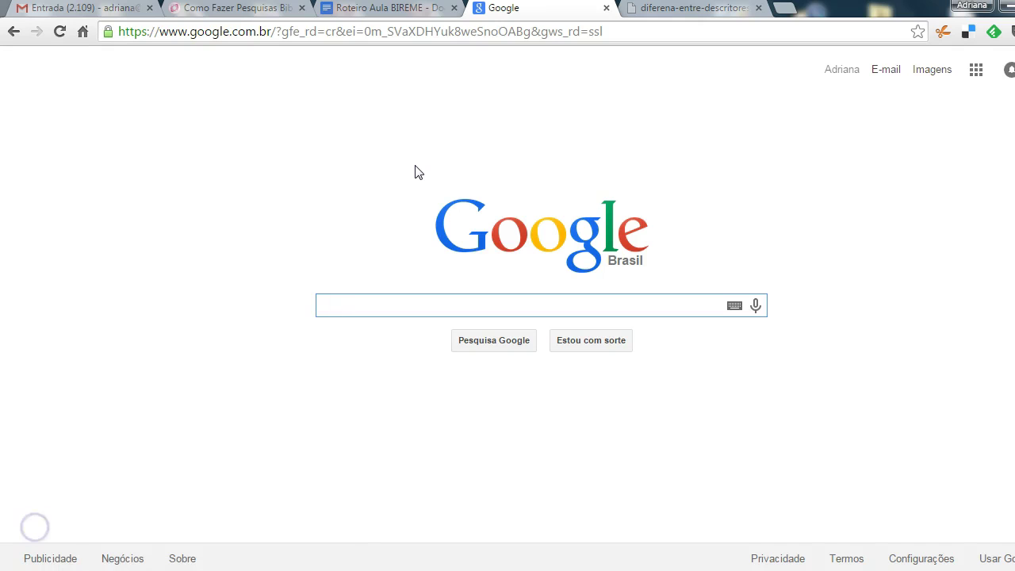
{"action": "left_click", "coordinate": [409, 32]}
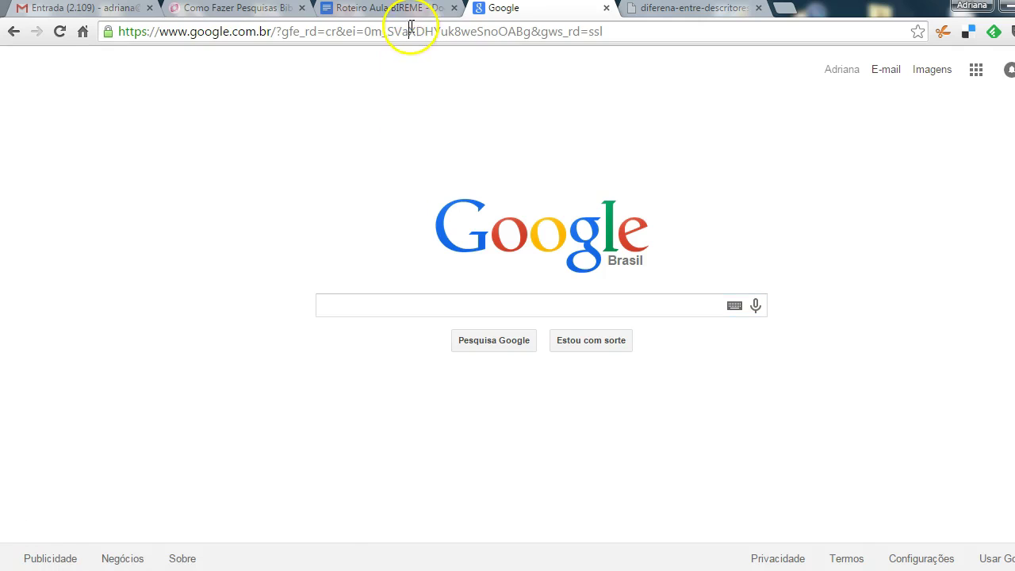
{"action": "type", "text": "bire"}
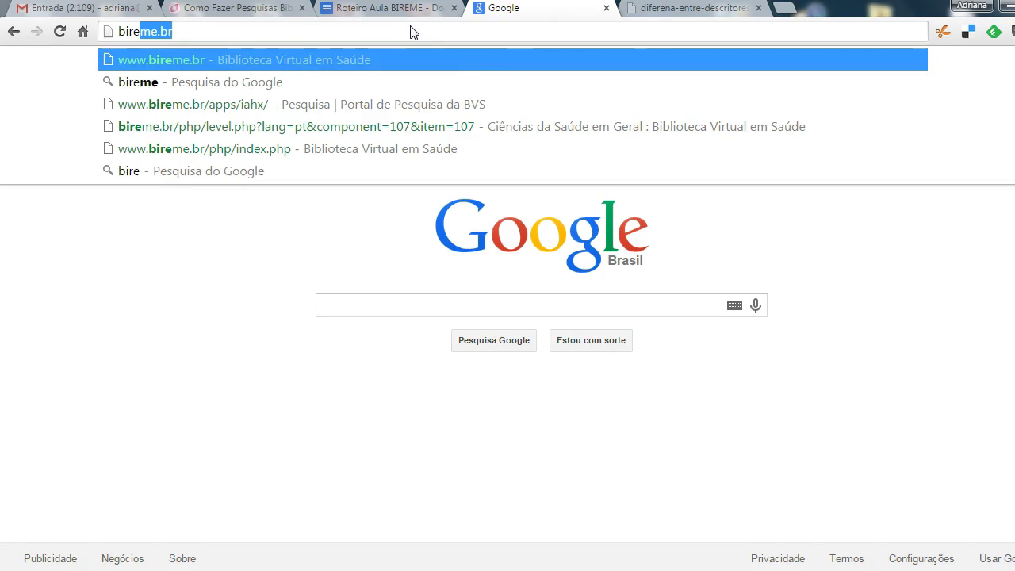
{"action": "key", "text": "Return"}
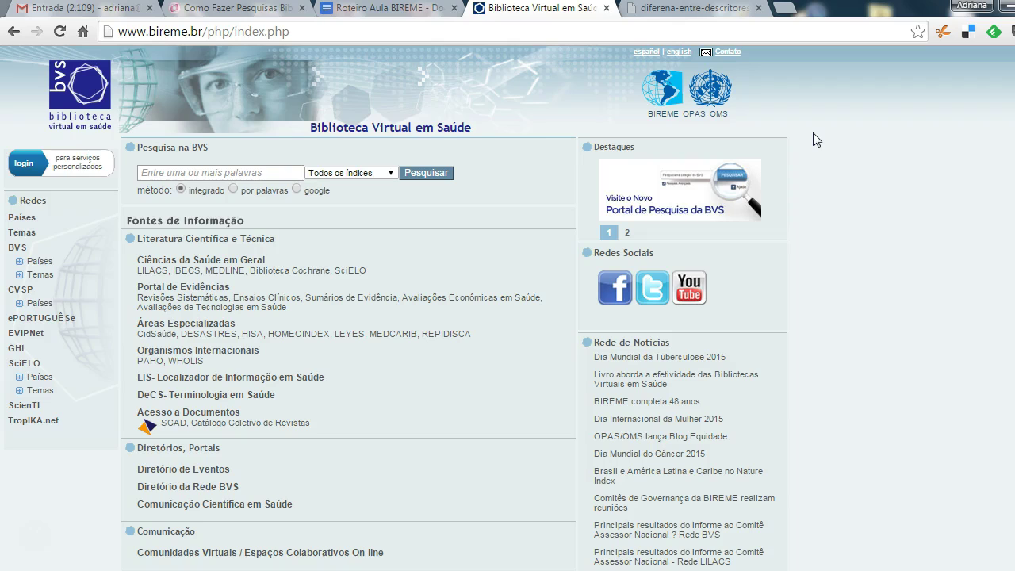
View the Consulta ao DeCS page of the DeCS terminology site and return to the BVS home page.
{"action": "scroll", "coordinate": [508, 308], "scroll_direction": "down", "scroll_amount": 1}
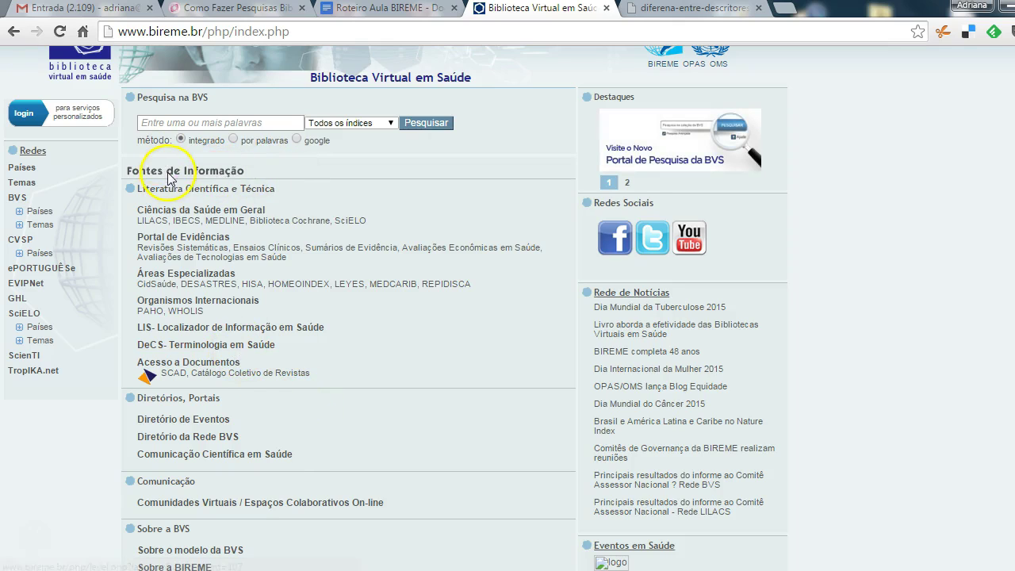
{"action": "left_click", "coordinate": [230, 346]}
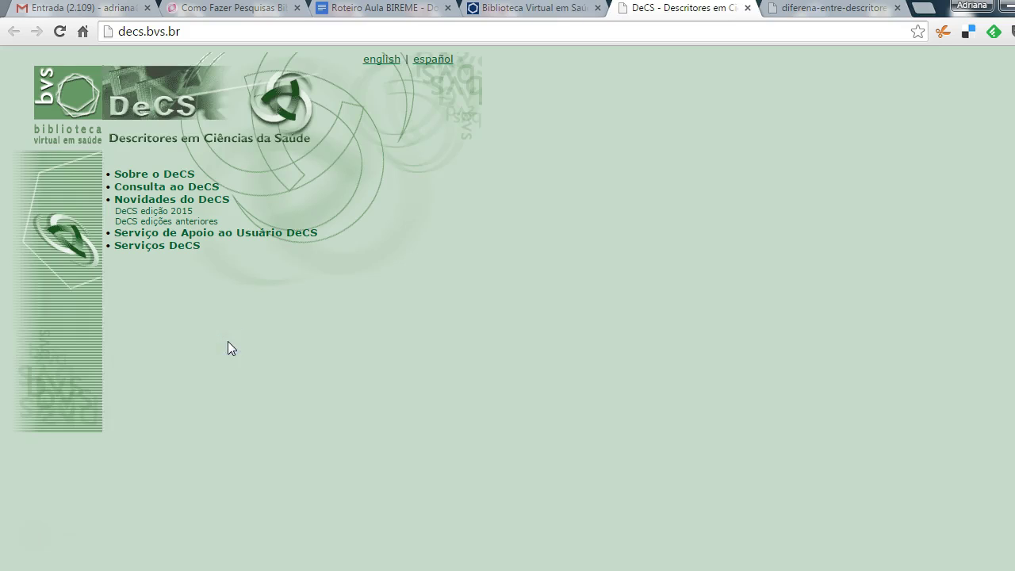
{"action": "left_click", "coordinate": [197, 185]}
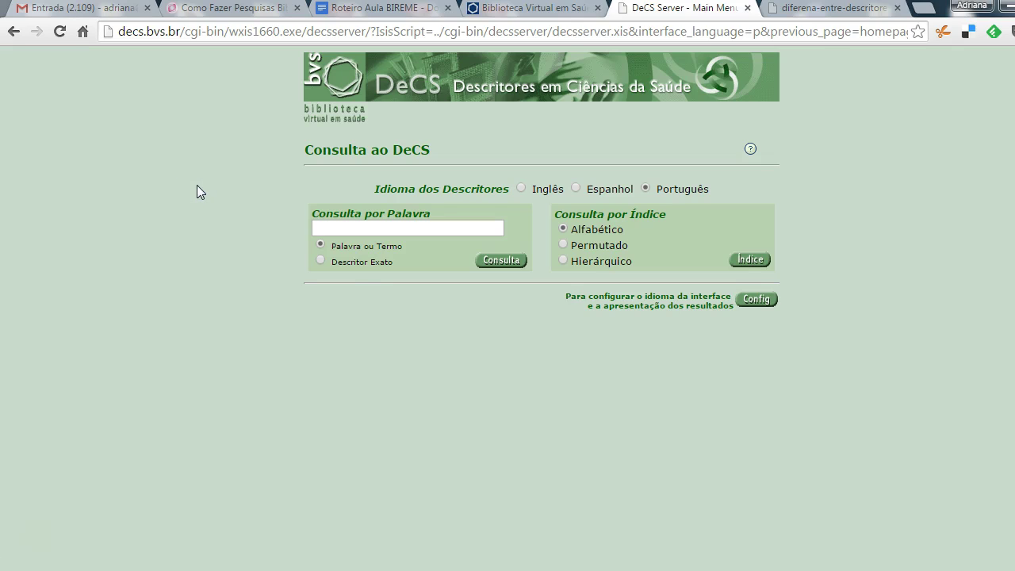
{"action": "left_click", "coordinate": [746, 9]}
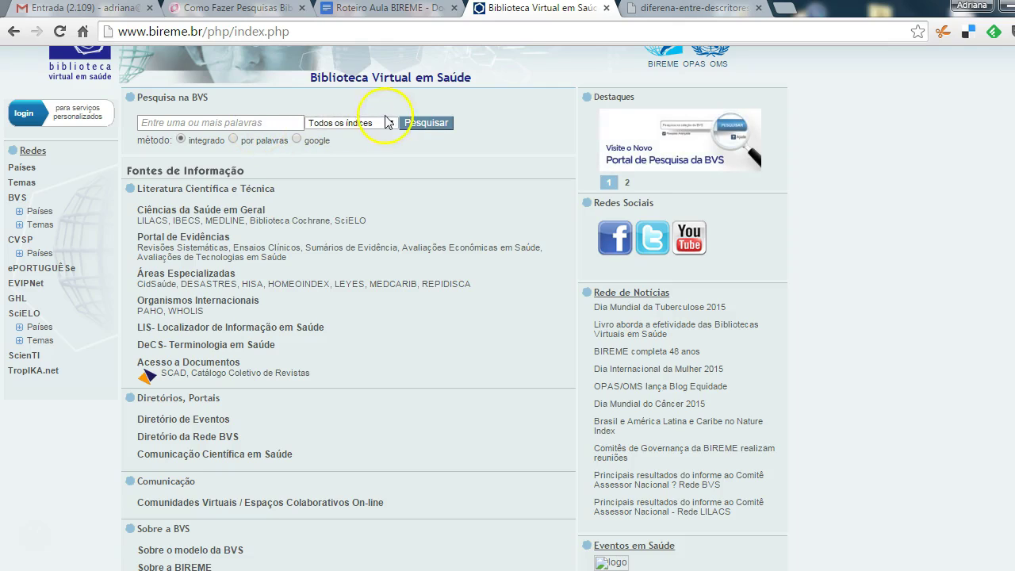
Run a BVS search without any terms and open the portal's subject descriptor locator.
{"action": "left_click", "coordinate": [434, 123]}
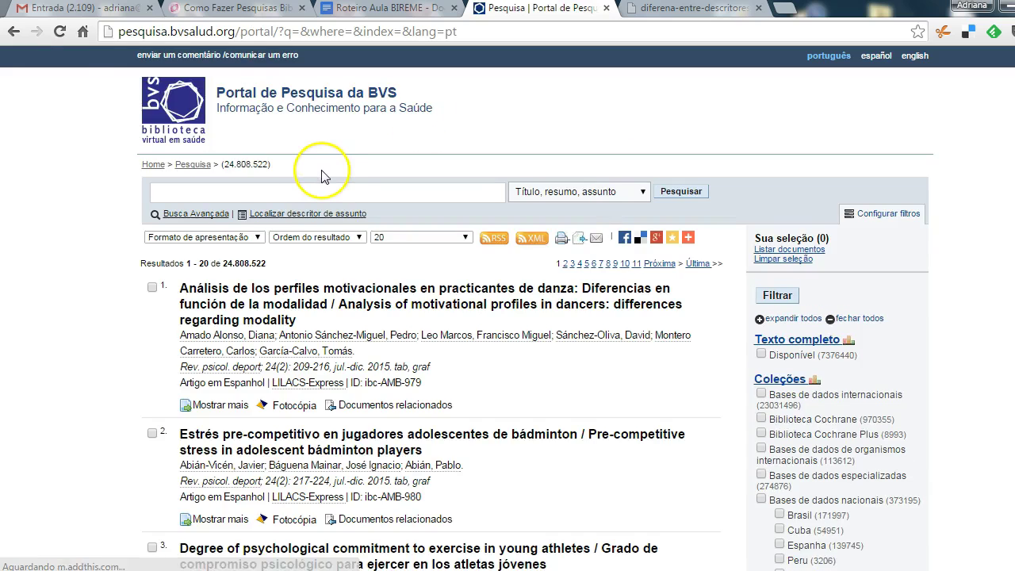
{"action": "left_click", "coordinate": [329, 214]}
{"action": "left_click", "coordinate": [303, 200]}
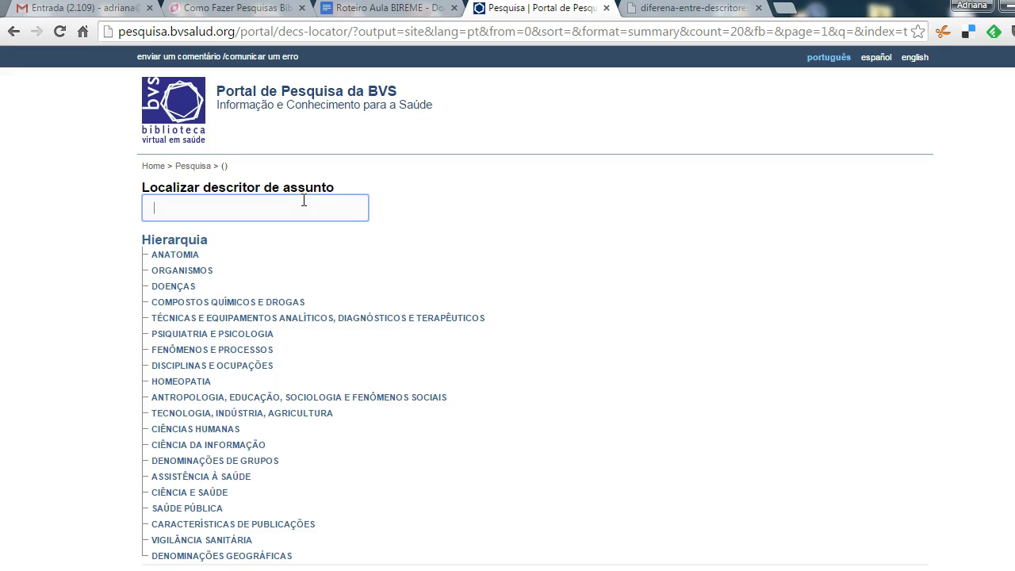
Try to locate a subject descriptor for "mal de alzheimer".
{"action": "type", "text": "mal de a"}
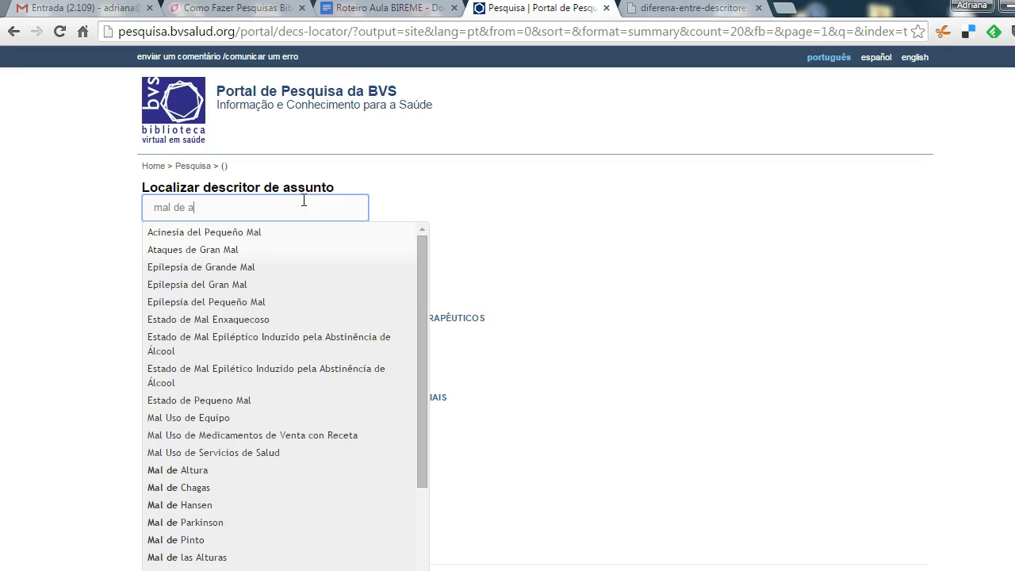
{"action": "type", "text": "lzheimer"}
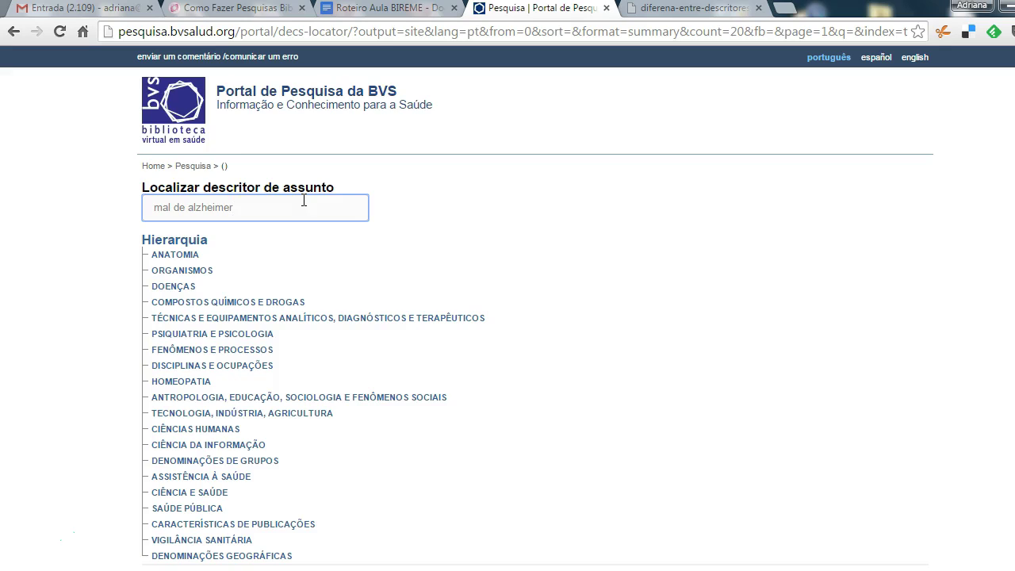
{"action": "key", "text": "BackSpace"}
{"action": "key", "text": "BackSpace"}
{"action": "key", "text": "BackSpace"}
{"action": "key", "text": "BackSpace"}
{"action": "key", "text": "BackSpace"}
{"action": "key", "text": "BackSpace"}
{"action": "key", "text": "BackSpace"}
{"action": "key", "text": "BackSpace"}
{"action": "key", "text": "BackSpace"}
{"action": "key", "text": "BackSpace"}
{"action": "key", "text": "BackSpace"}
{"action": "key", "text": "BackSpace"}
{"action": "key", "text": "BackSpace"}
{"action": "key", "text": "BackSpace"}
{"action": "key", "text": "BackSpace"}
{"action": "key", "text": "BackSpace"}
Look up "alzhei" in the descriptor locator and choose the suggestion Alzheimer Disease.
{"action": "type", "text": "alzhei"}
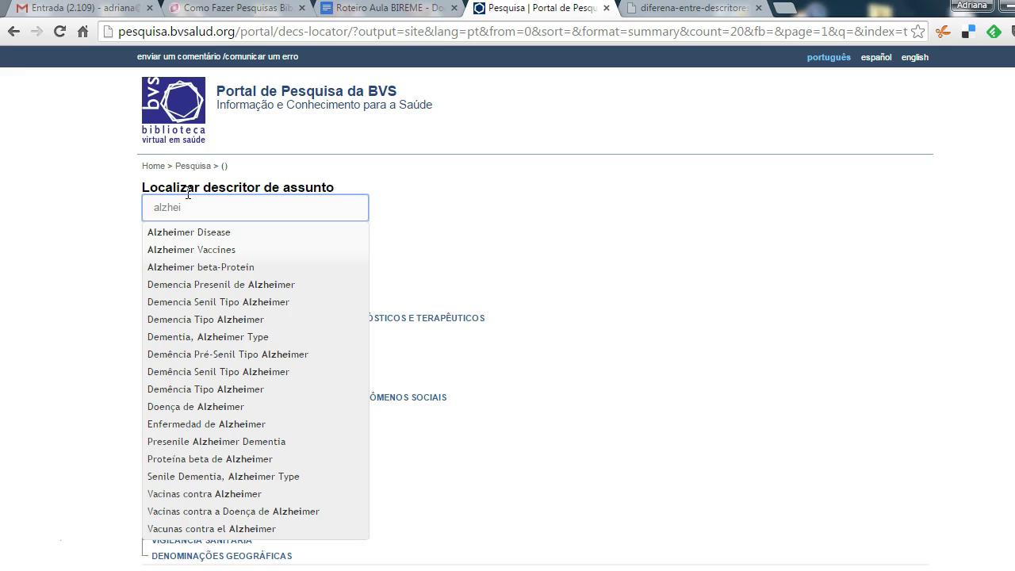
{"action": "left_click", "coordinate": [214, 234]}
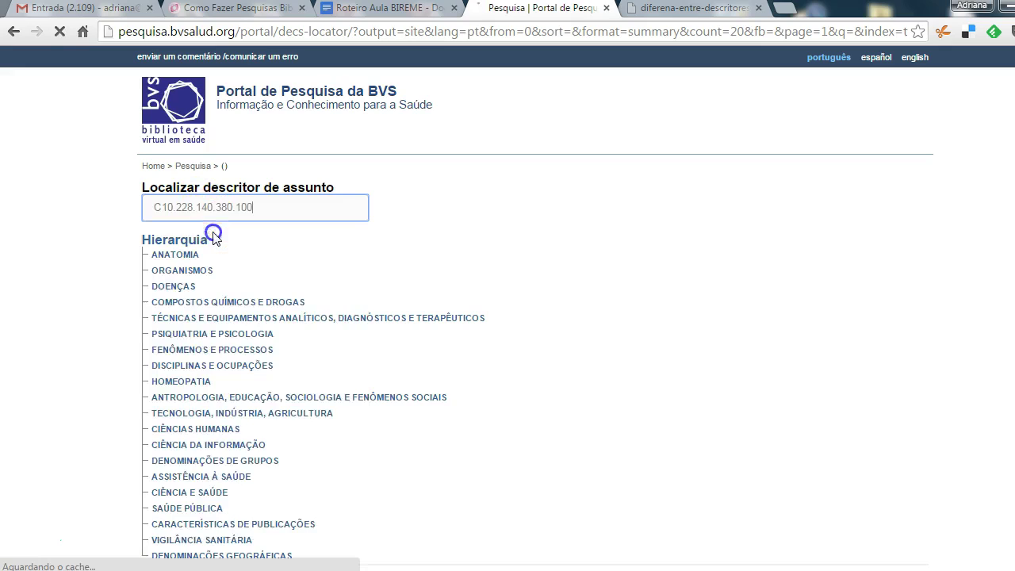
{"action": "left_click", "coordinate": [544, 216]}
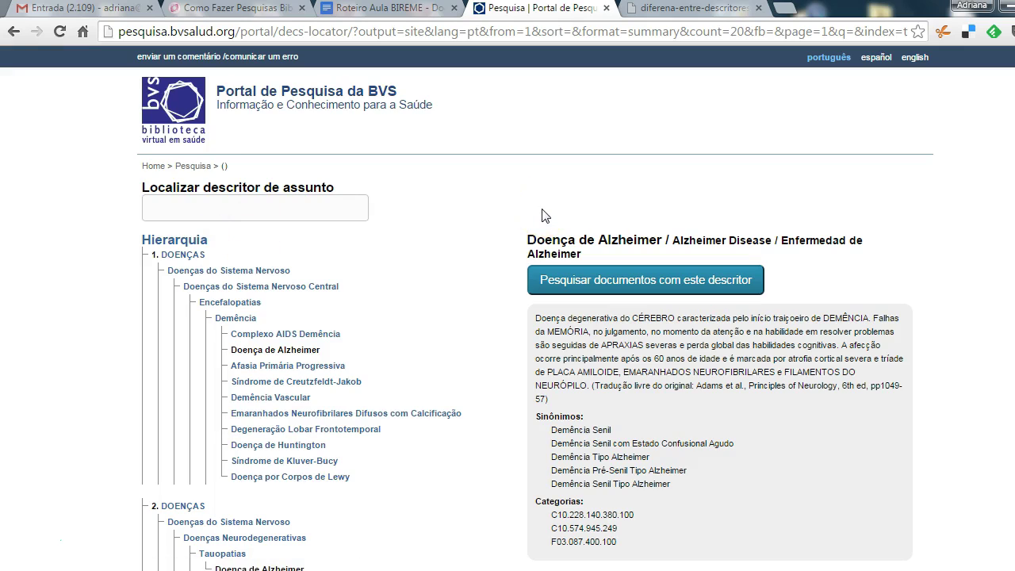
Examine the hierarchy, definition and synonyms of the Doença de Alzheimer descriptor.
{"action": "left_click", "coordinate": [336, 215]}
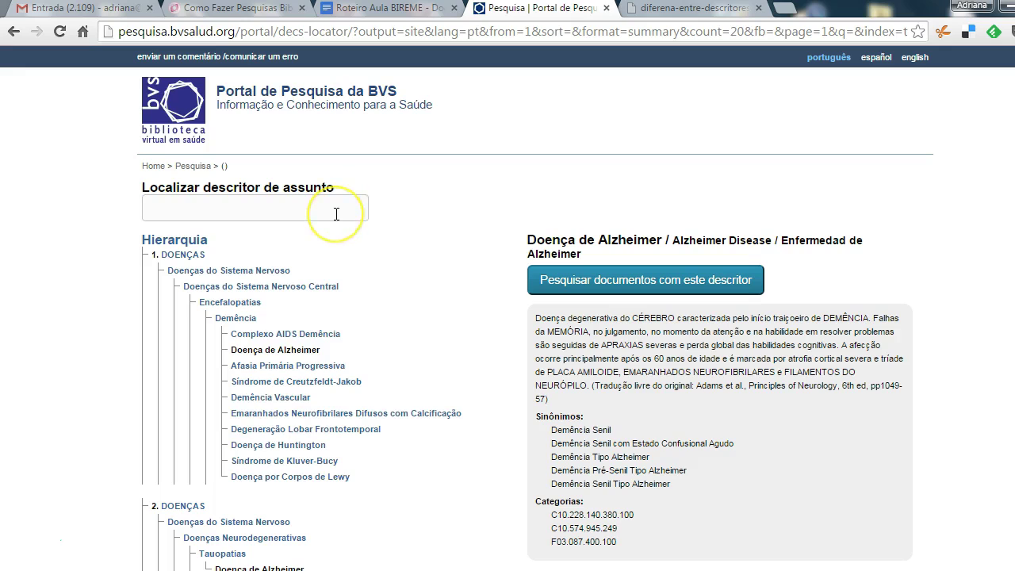
{"action": "left_click", "coordinate": [179, 242]}
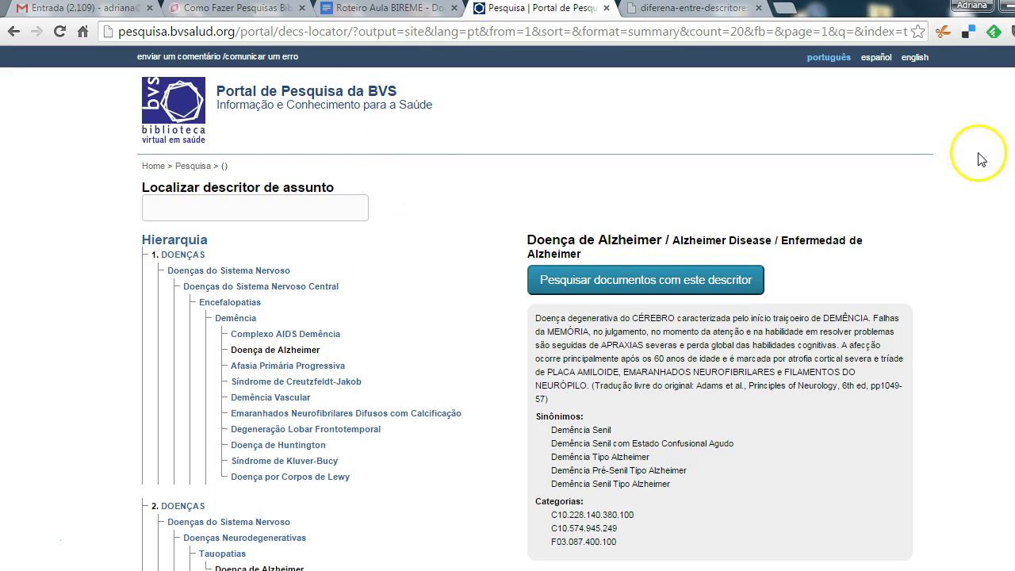
{"action": "scroll", "coordinate": [507, 308], "scroll_direction": "down", "scroll_amount": 2}
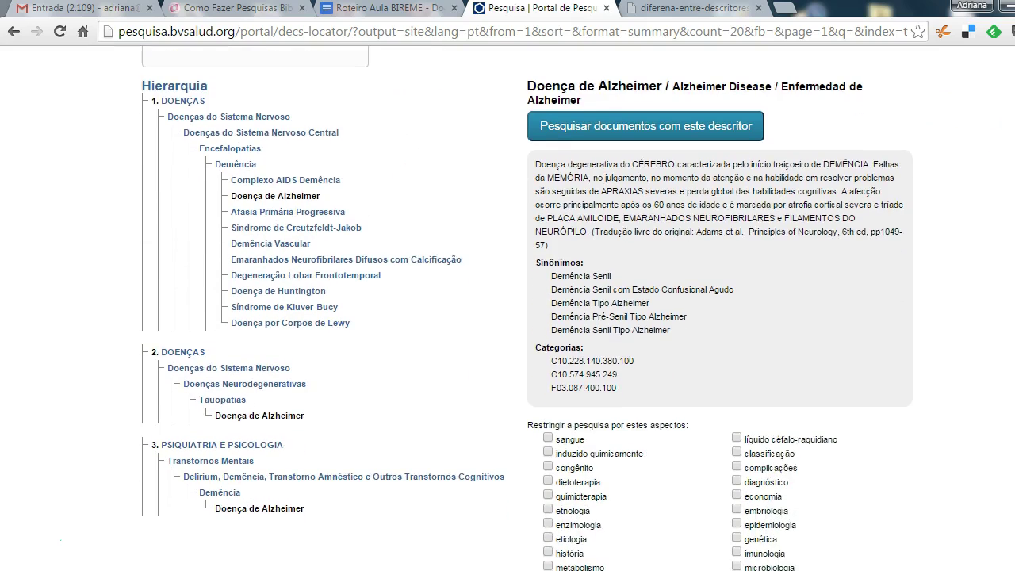
{"action": "scroll", "coordinate": [507, 309], "scroll_direction": "up", "scroll_amount": 2}
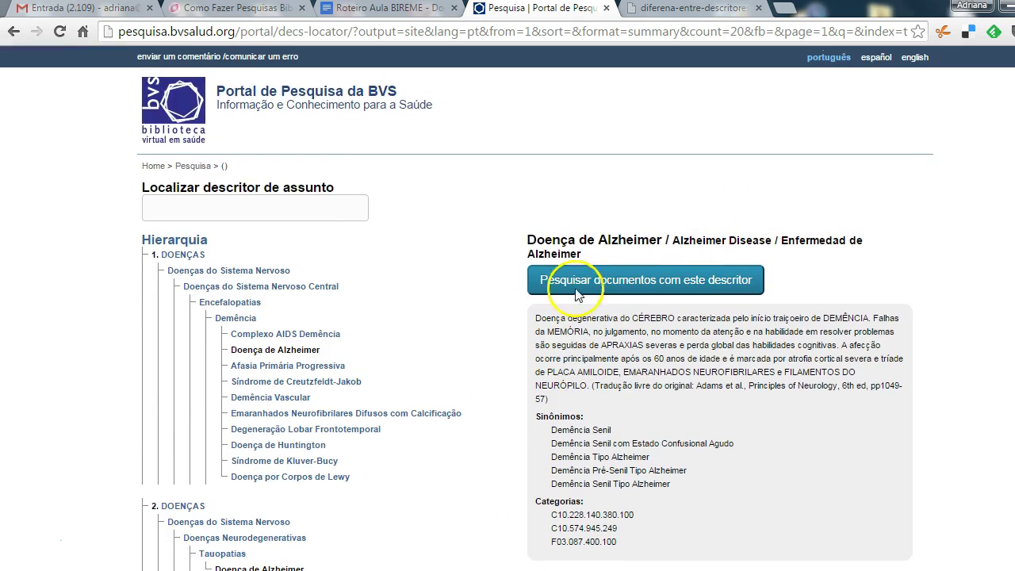
{"action": "left_click_drag", "start_coordinate": [537, 318], "coordinate": [812, 380]}
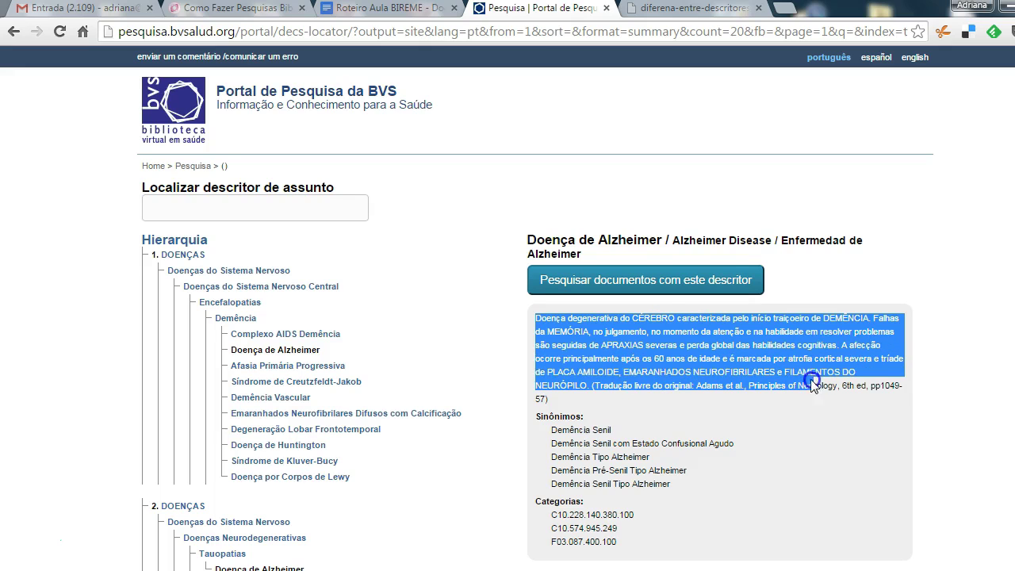
{"action": "left_click", "coordinate": [706, 371]}
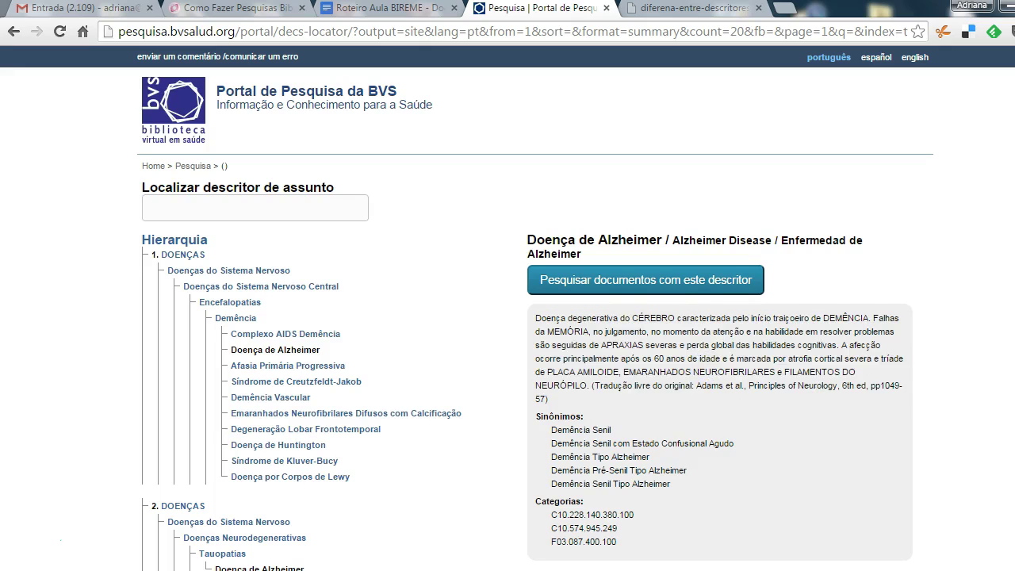
{"action": "scroll", "coordinate": [705, 371], "scroll_direction": "down", "scroll_amount": 1}
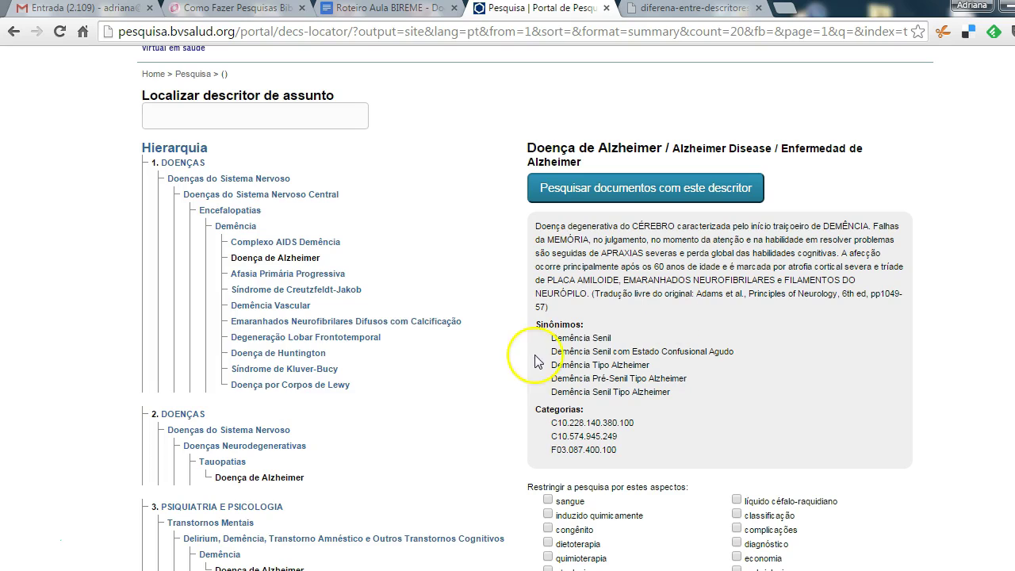
{"action": "left_click_drag", "start_coordinate": [548, 341], "coordinate": [681, 392]}
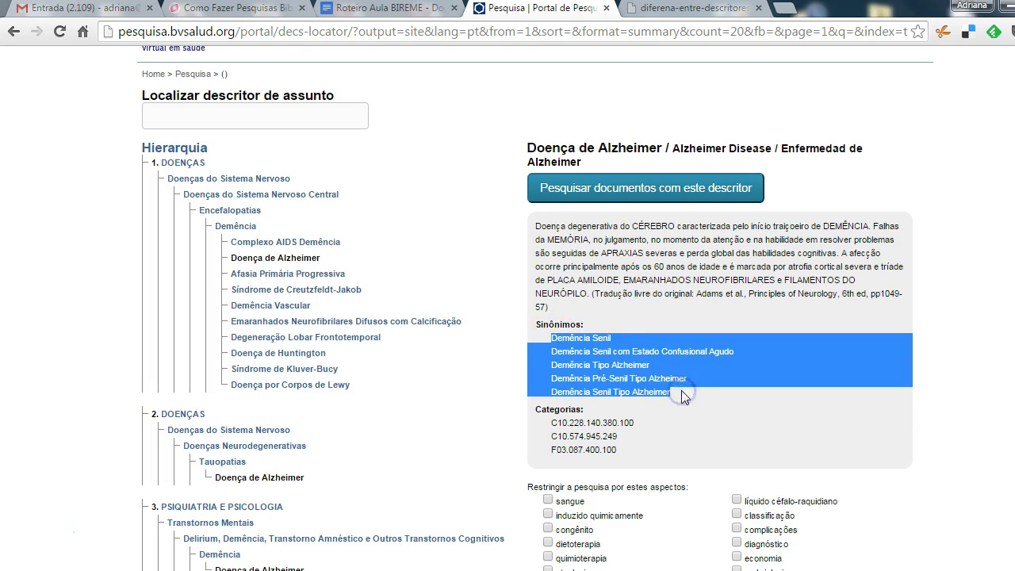
{"action": "left_click", "coordinate": [647, 333]}
{"action": "left_click", "coordinate": [582, 331]}
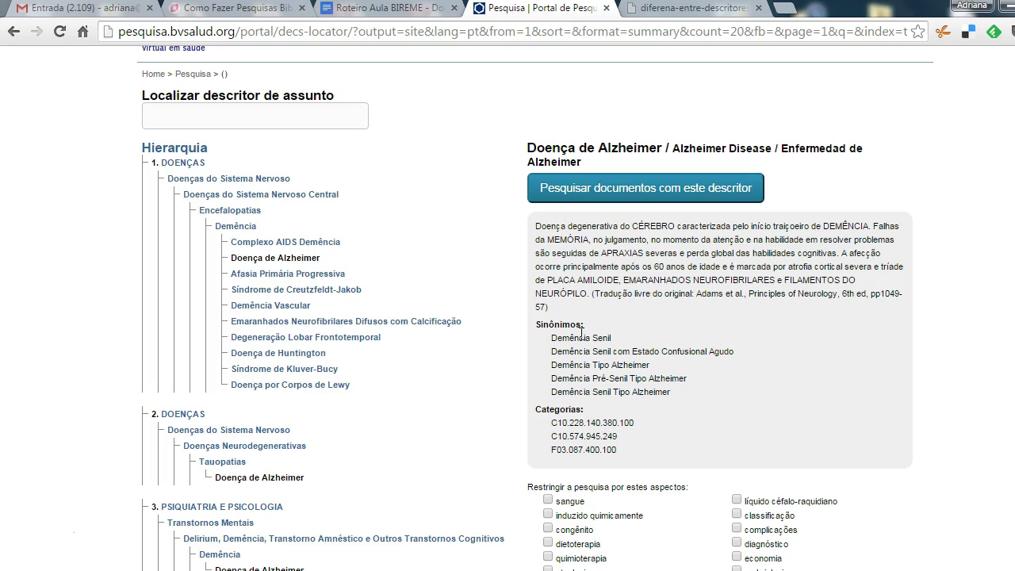
{"action": "left_click_drag", "start_coordinate": [530, 331], "coordinate": [662, 352]}
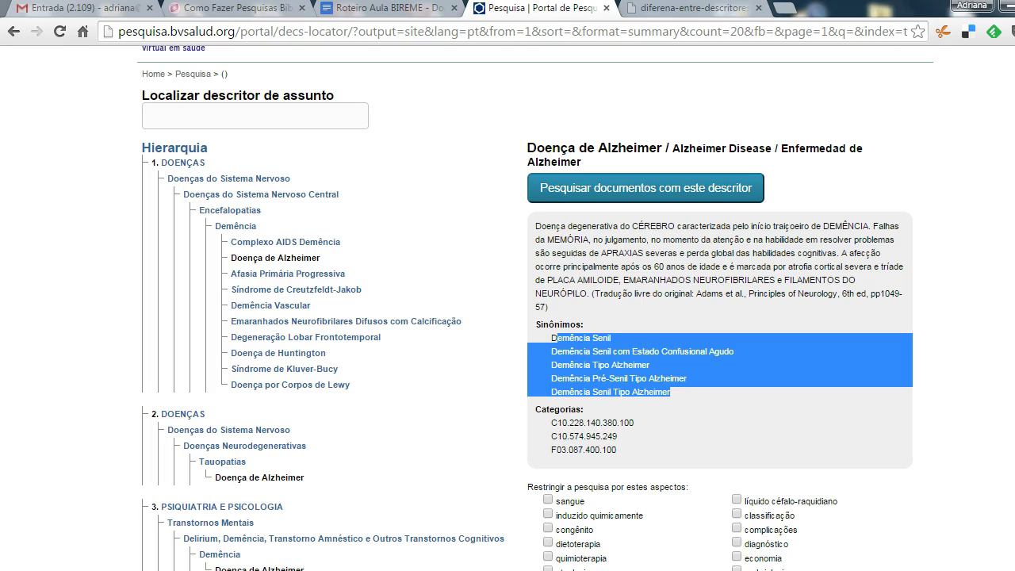
Try the diagnóstico restriction, clear it again, and search for documents with the Doença de Alzheimer descriptor.
{"action": "scroll", "coordinate": [508, 317], "scroll_direction": "down", "scroll_amount": 1}
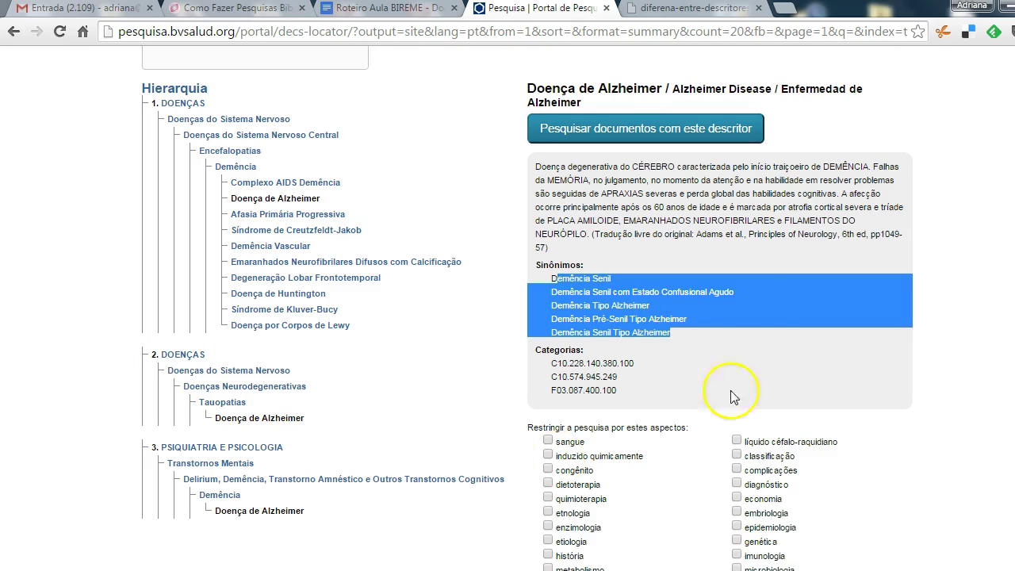
{"action": "scroll", "coordinate": [527, 309], "scroll_direction": "down", "scroll_amount": 2}
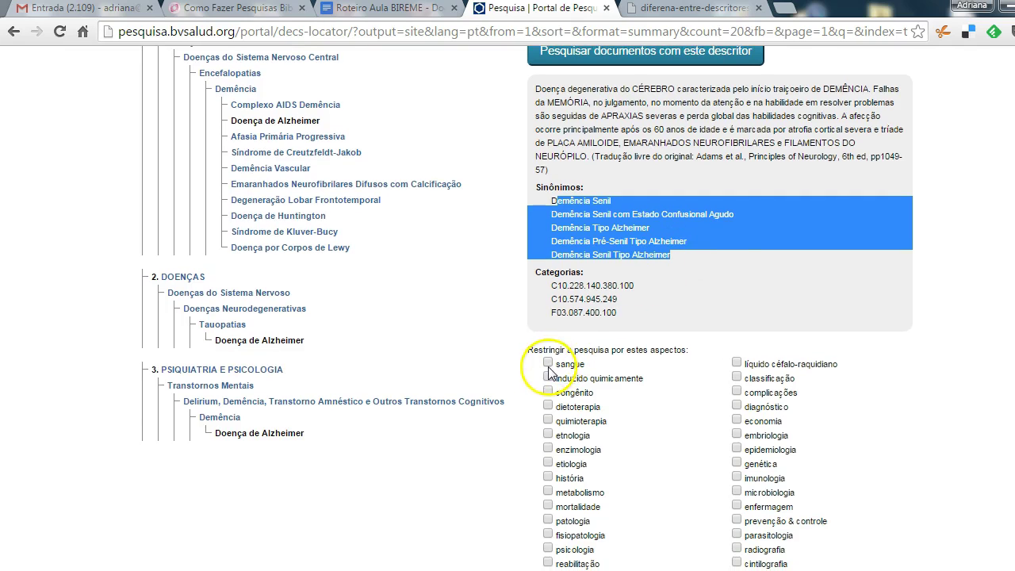
{"action": "left_click", "coordinate": [738, 407]}
{"action": "left_click", "coordinate": [738, 407]}
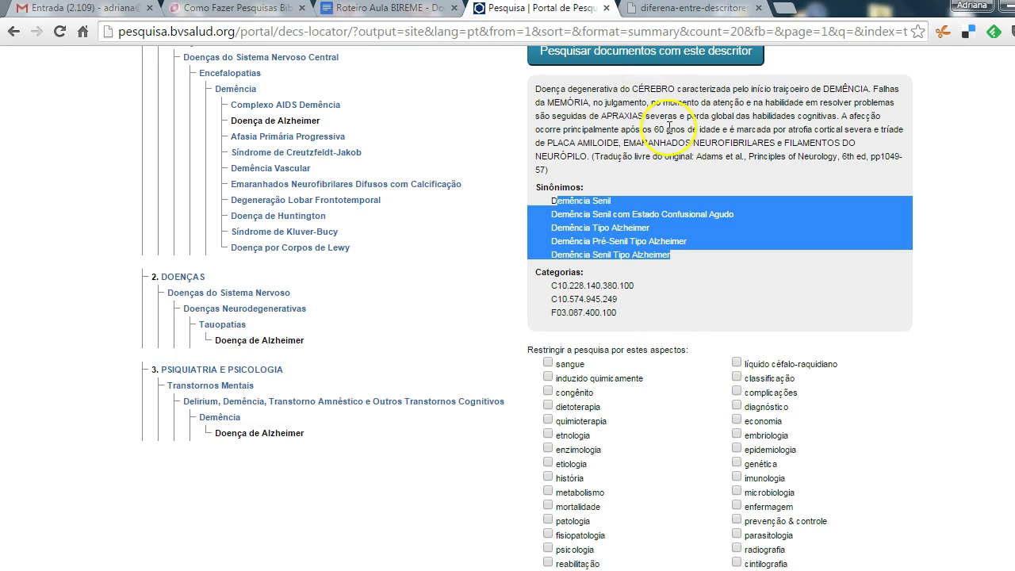
{"action": "scroll", "coordinate": [680, 238], "scroll_direction": "up", "scroll_amount": 3}
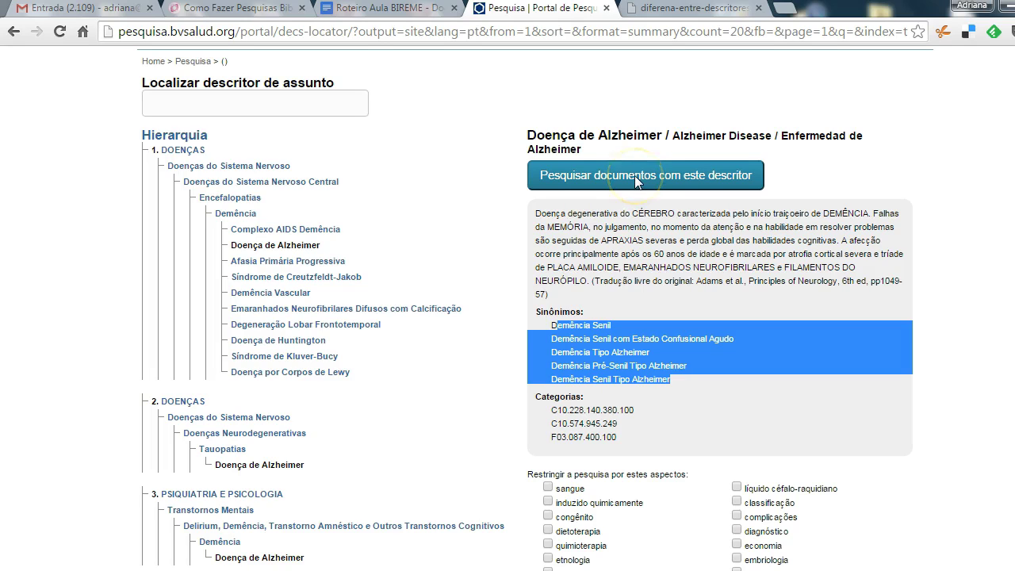
{"action": "left_click", "coordinate": [634, 175]}
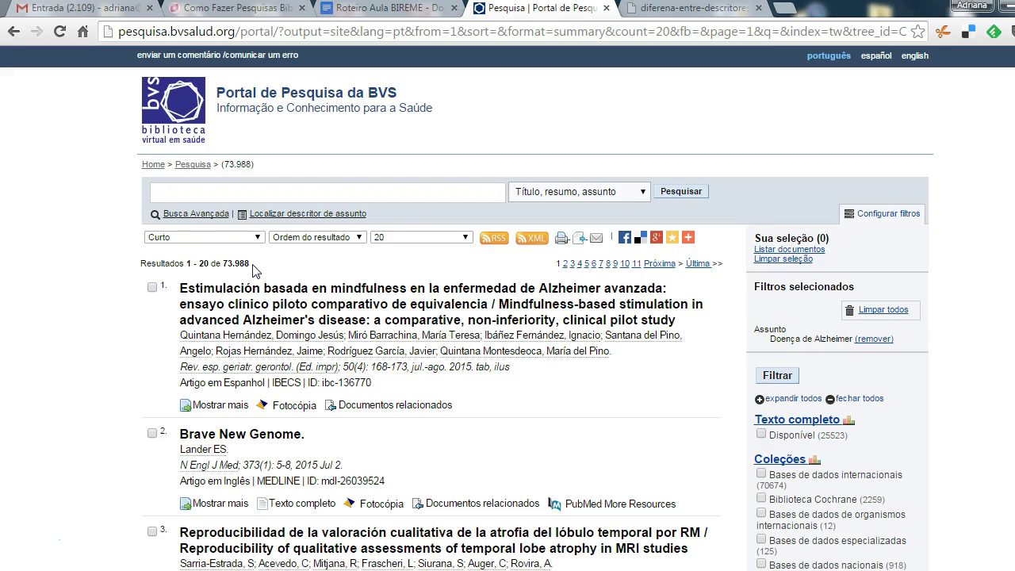
Return to the portal's general search listing without the descriptor filter and go to the search details at its end.
{"action": "left_click", "coordinate": [190, 165]}
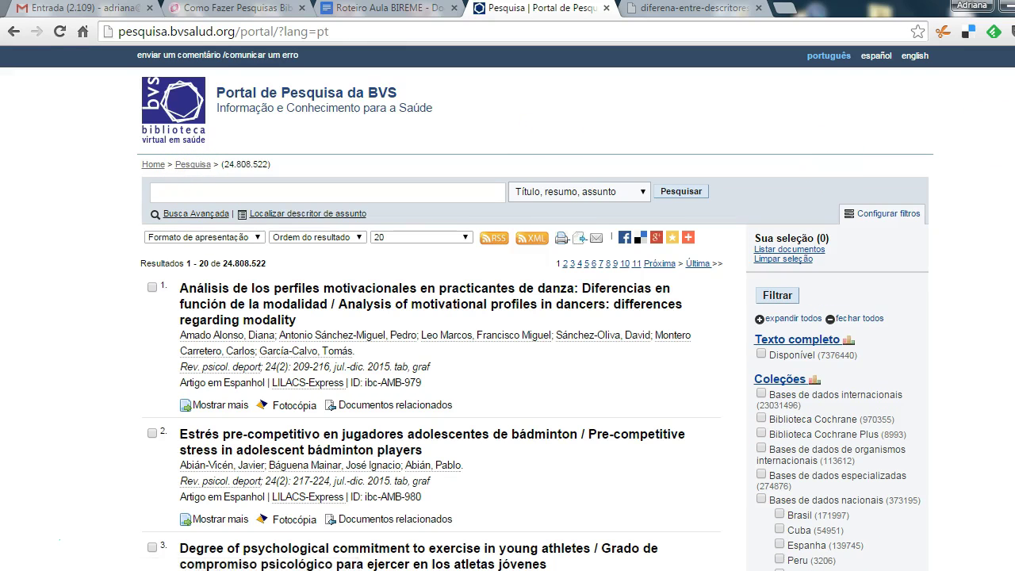
{"action": "scroll", "coordinate": [508, 317], "scroll_direction": "down", "scroll_amount": 20}
{"action": "scroll", "coordinate": [507, 317], "scroll_direction": "down", "scroll_amount": 8}
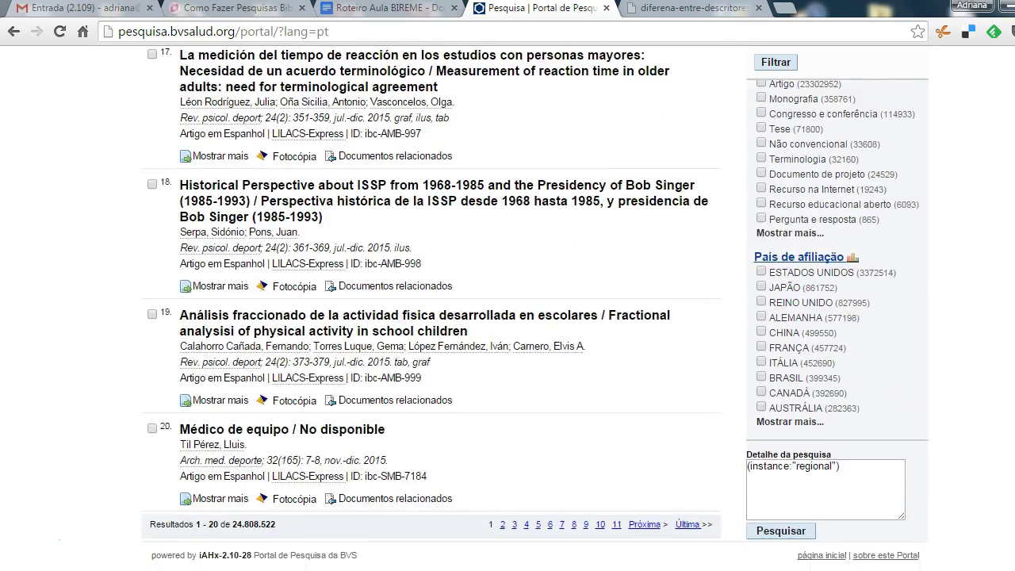
Search the portal for the exact phrase "mal de alzheimer", in quotation marks, within Título, resumo, assunto.
{"action": "scroll", "coordinate": [508, 317], "scroll_direction": "up", "scroll_amount": 20}
{"action": "left_click", "coordinate": [250, 190]}
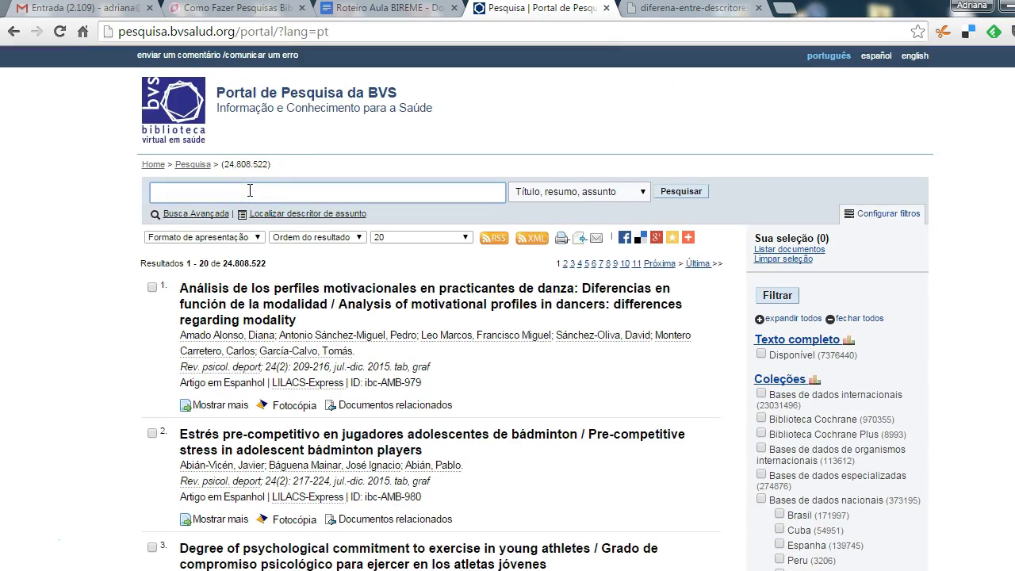
{"action": "type", "text": "mal de alzheimer"}
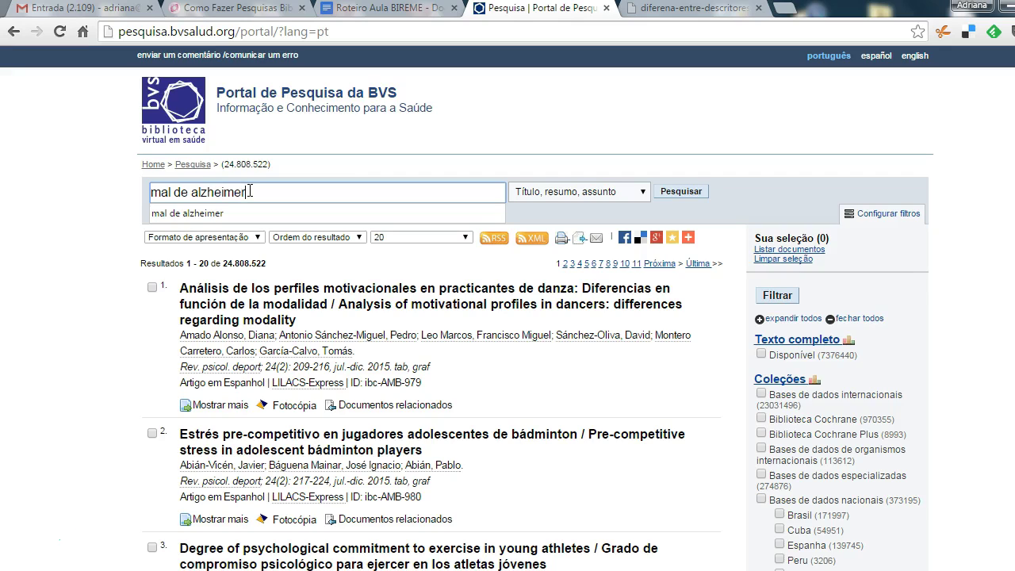
{"action": "type", "text": "\""}
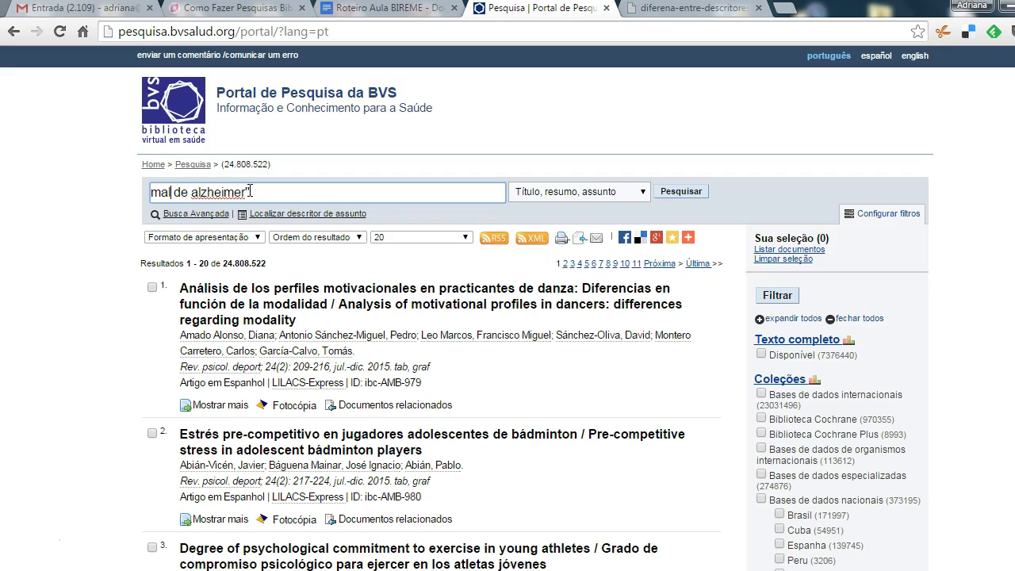
{"action": "key", "text": "Home"}
{"action": "type", "text": "\""}
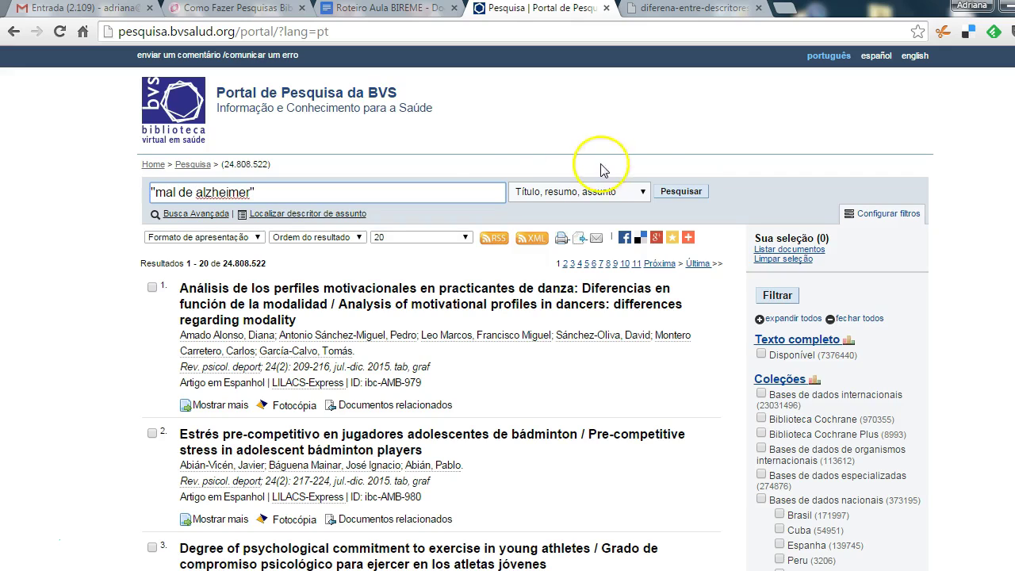
{"action": "left_click", "coordinate": [672, 193]}
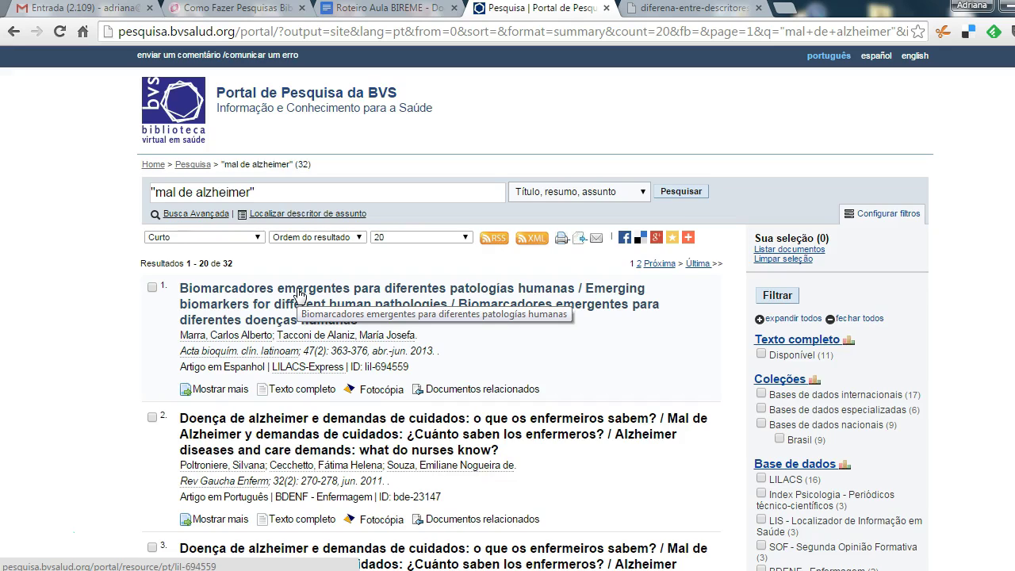
Change the presentation format of the search results to Detalhado.
{"action": "left_click", "coordinate": [256, 237]}
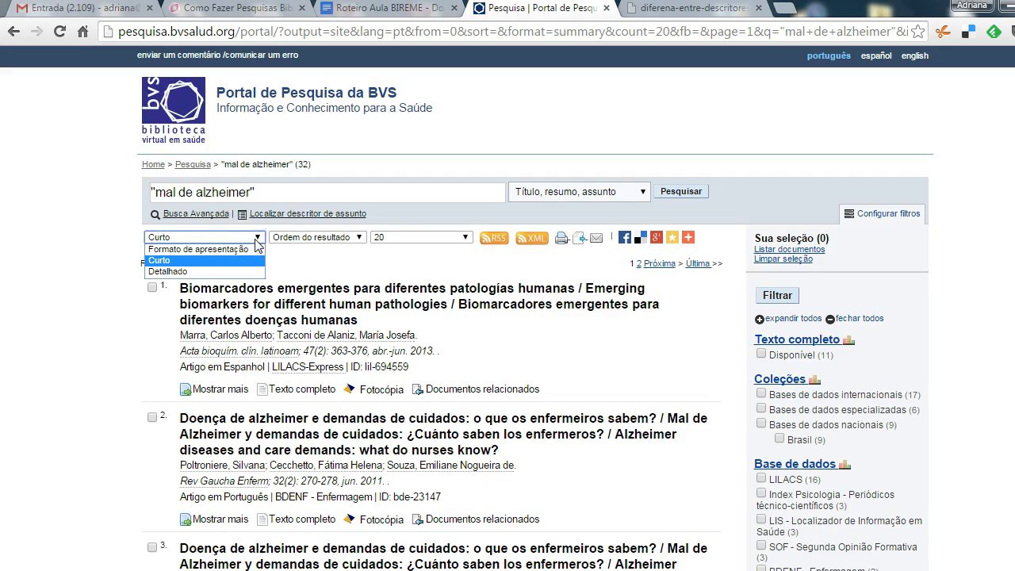
{"action": "left_click", "coordinate": [246, 272]}
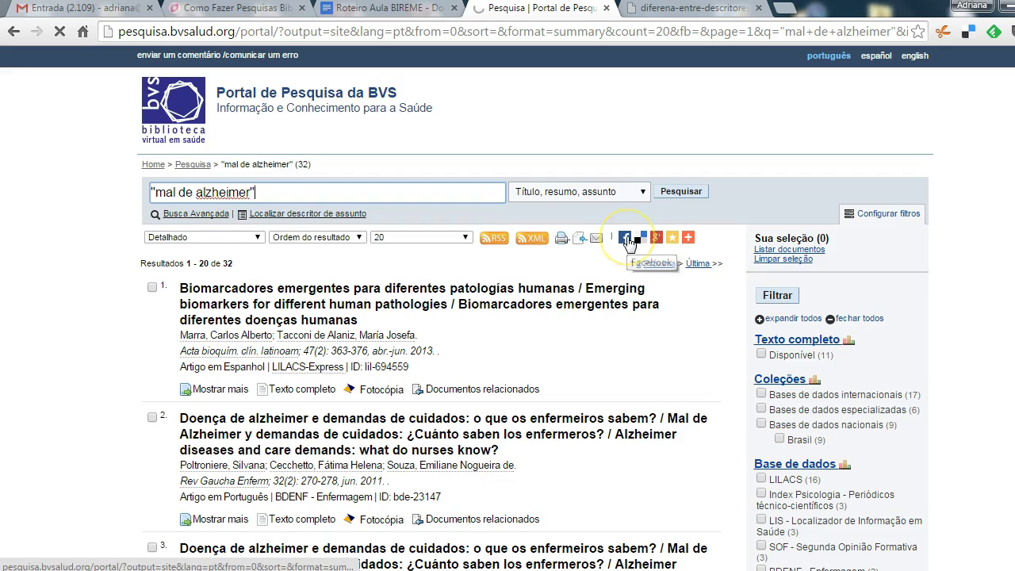
{"action": "left_click", "coordinate": [680, 192]}
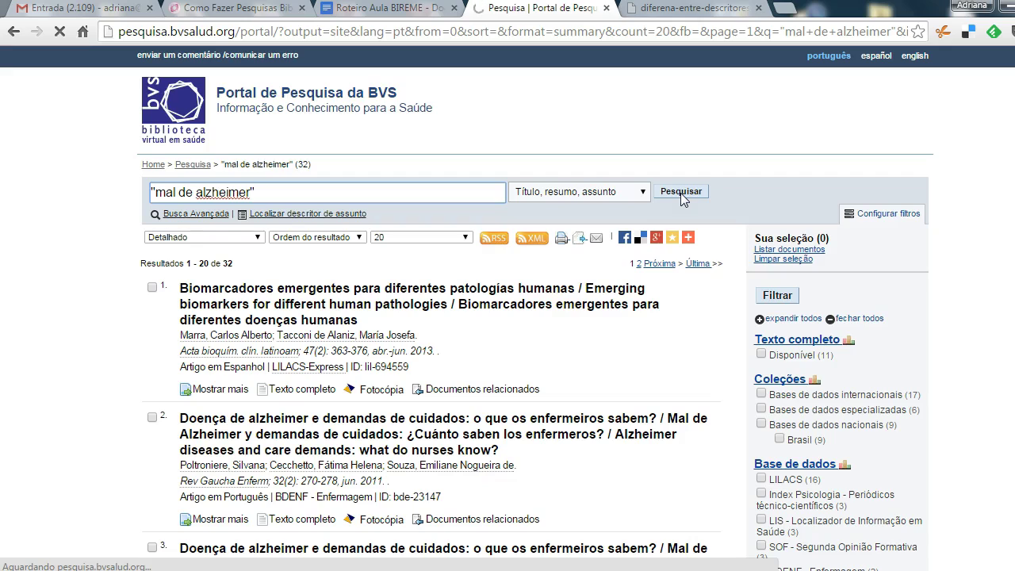
{"action": "left_click", "coordinate": [680, 199]}
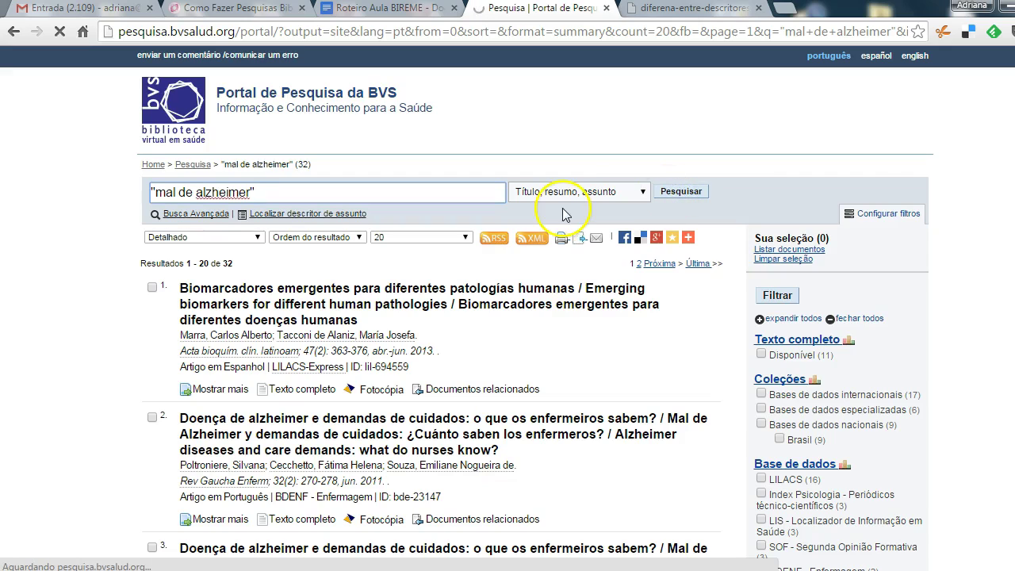
{"action": "left_click", "coordinate": [257, 238]}
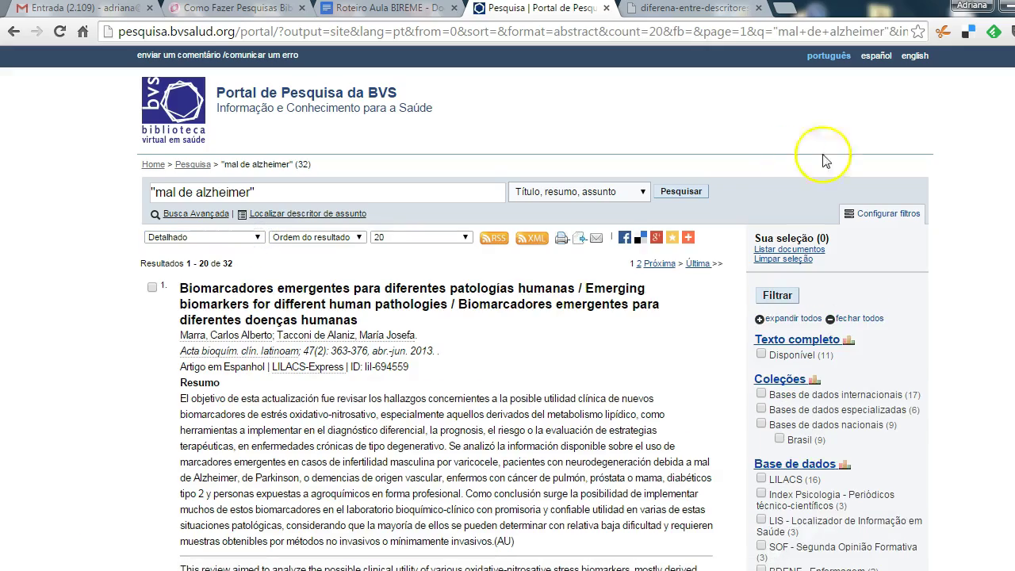
Examine the abstracts and Assuntos descriptors of the first detailed results and compare them with the searched phrase.
{"action": "scroll", "coordinate": [507, 317], "scroll_direction": "down", "scroll_amount": 7}
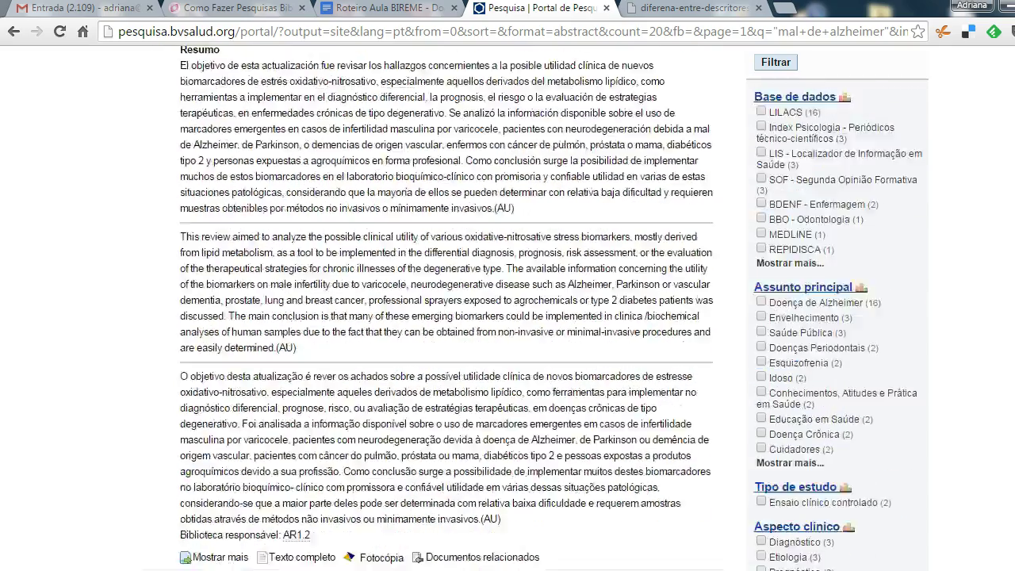
{"action": "scroll", "coordinate": [508, 317], "scroll_direction": "down", "scroll_amount": 9}
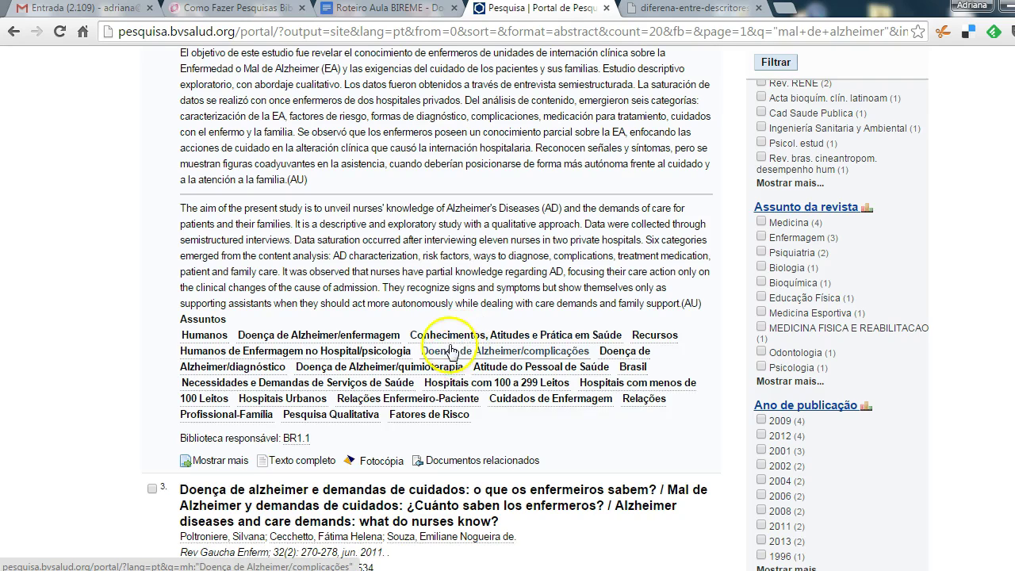
{"action": "scroll", "coordinate": [507, 317], "scroll_direction": "up", "scroll_amount": 14}
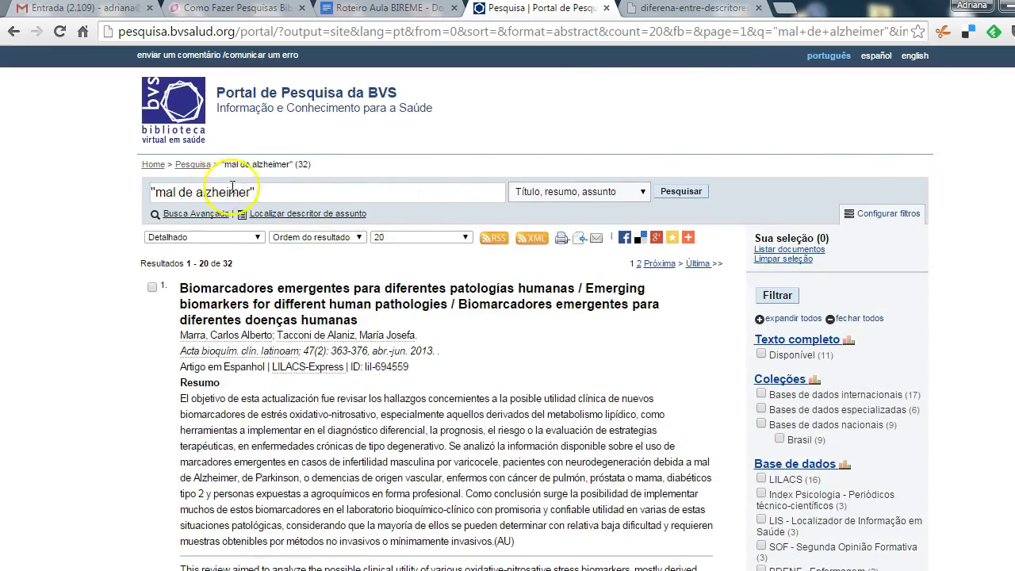
{"action": "left_click", "coordinate": [288, 198]}
{"action": "left_click_drag", "start_coordinate": [288, 198], "coordinate": [147, 194]}
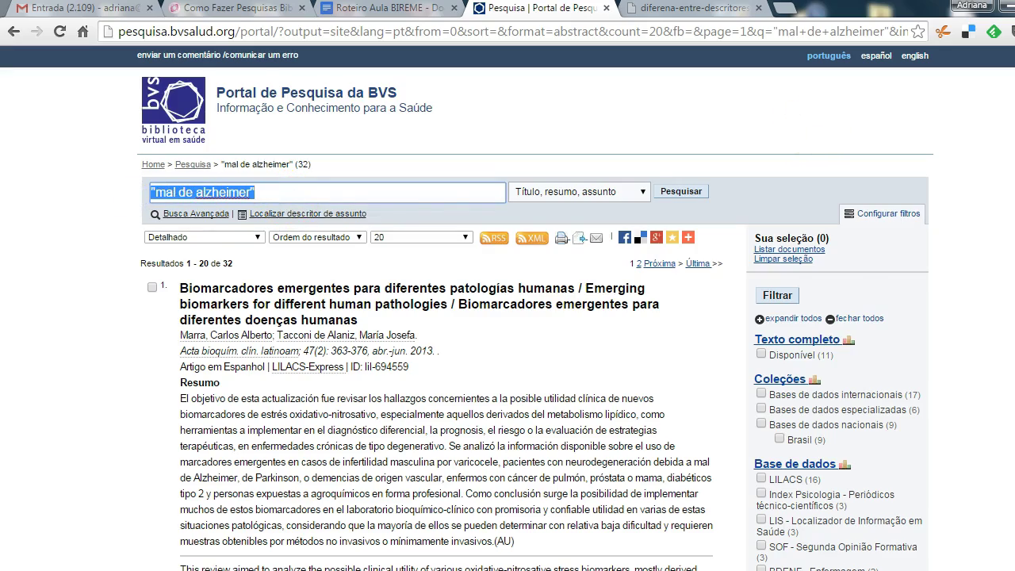
{"action": "scroll", "coordinate": [508, 317], "scroll_direction": "down", "scroll_amount": 10}
{"action": "scroll", "coordinate": [444, 317], "scroll_direction": "down", "scroll_amount": 4}
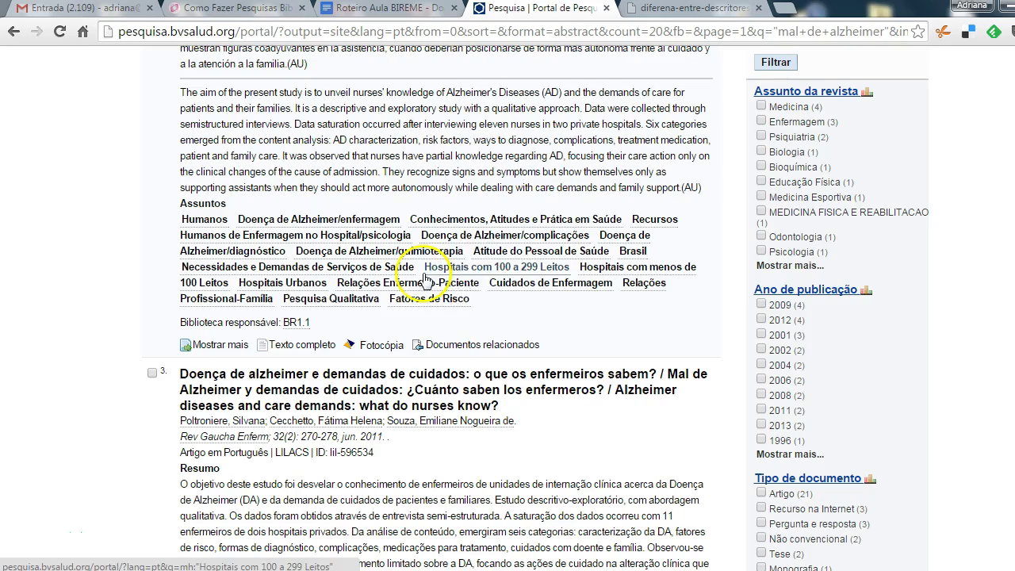
{"action": "scroll", "coordinate": [444, 309], "scroll_direction": "up", "scroll_amount": 2}
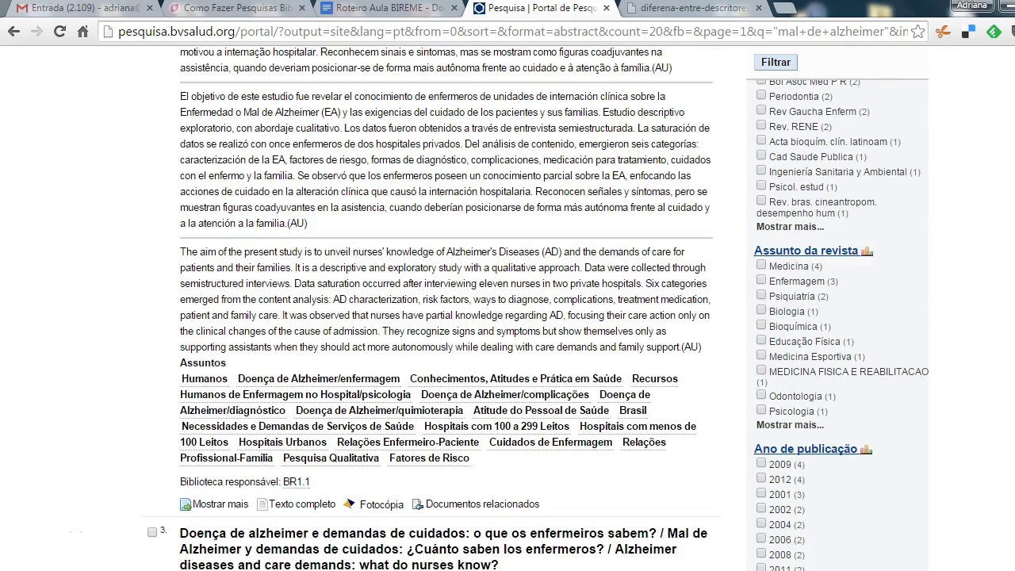
{"action": "scroll", "coordinate": [444, 309], "scroll_direction": "up", "scroll_amount": 3}
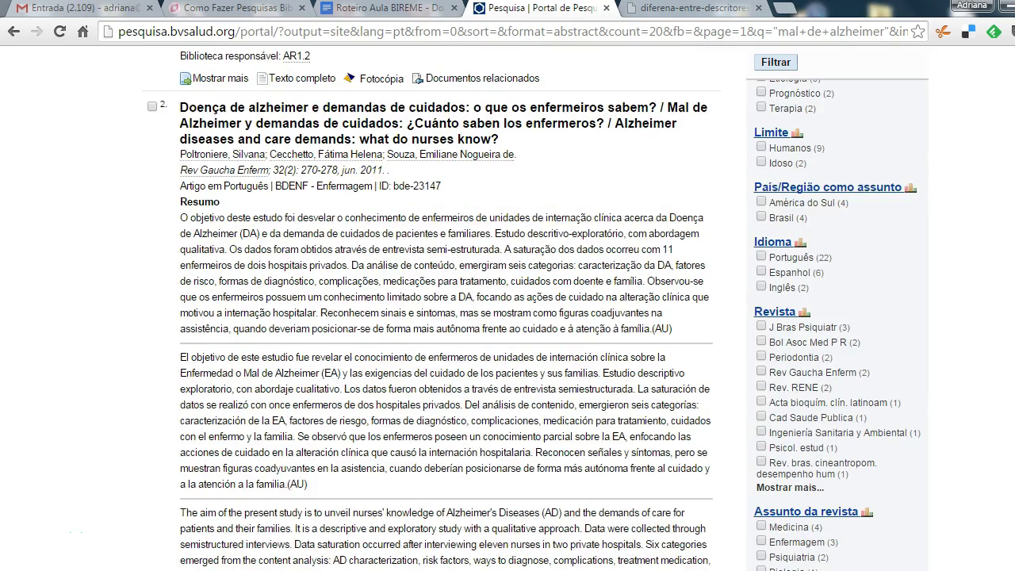
{"action": "scroll", "coordinate": [444, 309], "scroll_direction": "up", "scroll_amount": 1}
{"action": "scroll", "coordinate": [444, 309], "scroll_direction": "down", "scroll_amount": 3}
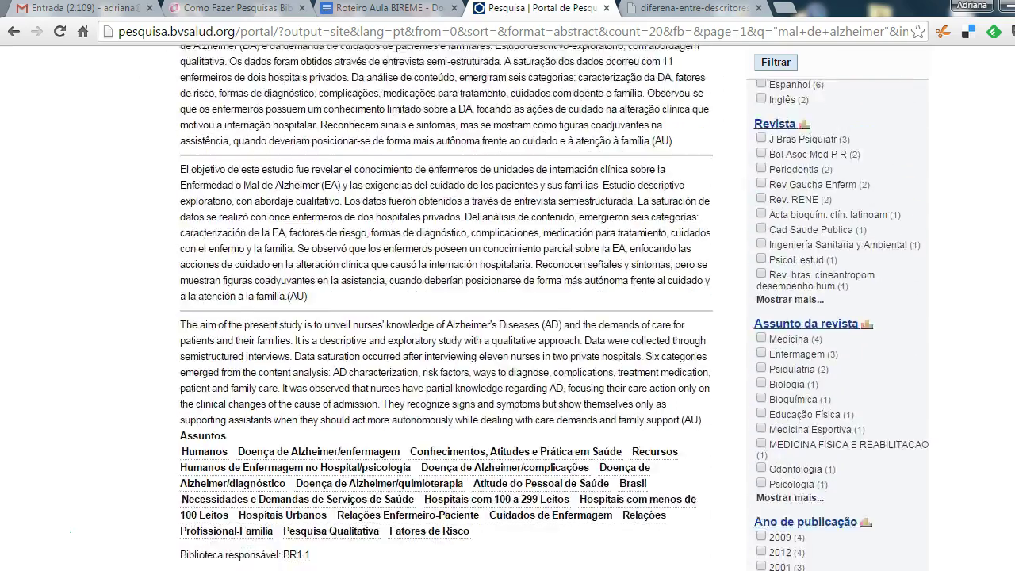
{"action": "scroll", "coordinate": [444, 310], "scroll_direction": "up", "scroll_amount": 6}
{"action": "scroll", "coordinate": [444, 309], "scroll_direction": "up", "scroll_amount": 2}
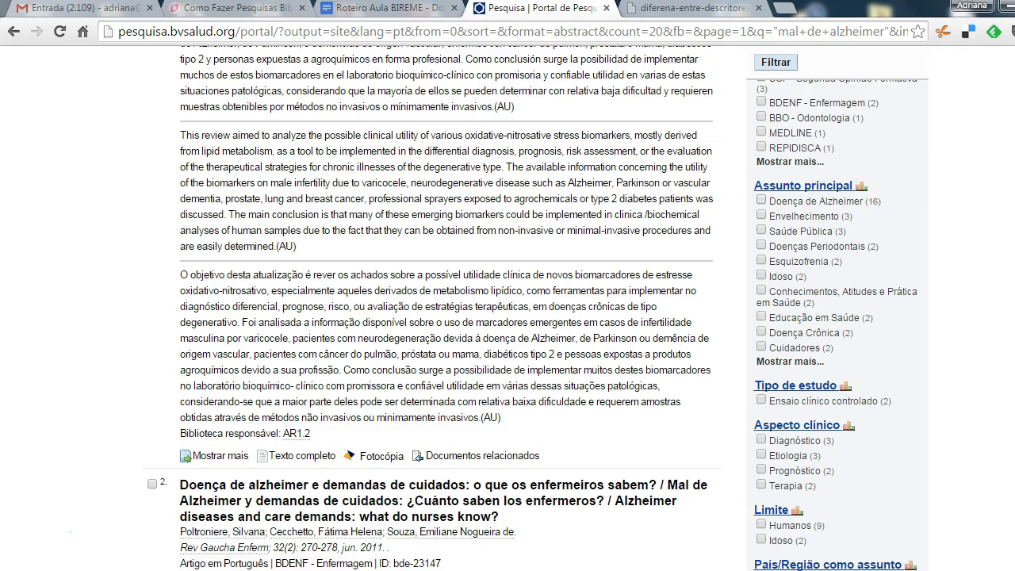
{"action": "scroll", "coordinate": [444, 317], "scroll_direction": "up", "scroll_amount": 5}
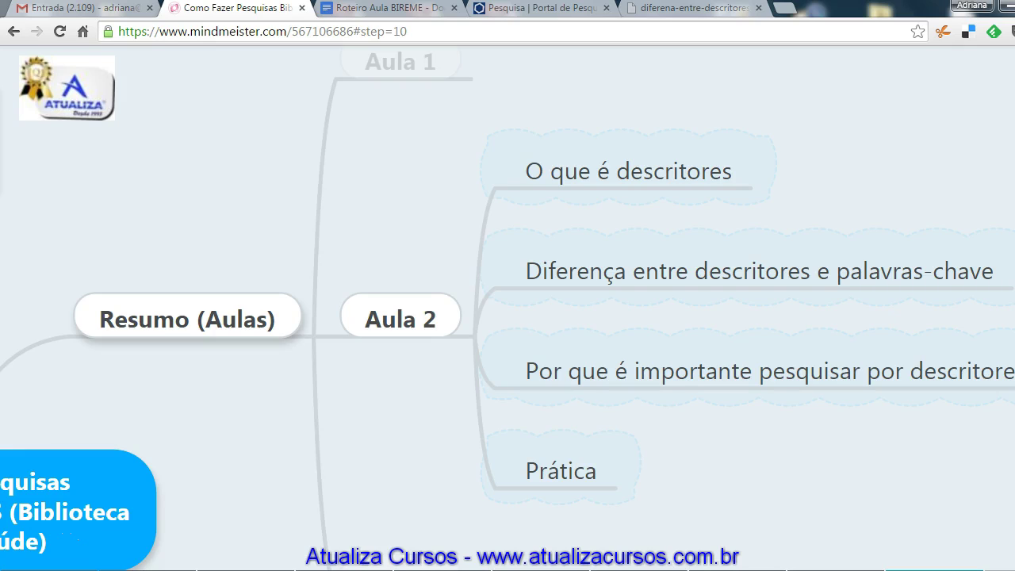
Switch to the MindMeister presentation and advance from the Aula 2 summary to the Dúvidas? topic.
{"action": "key", "text": "Right"}
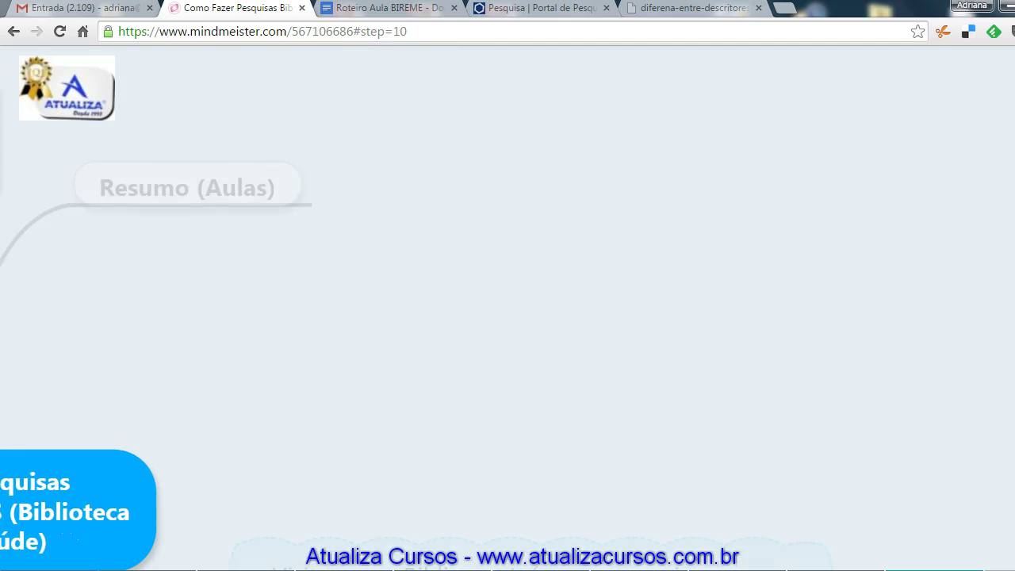
{"action": "key", "text": "Right"}
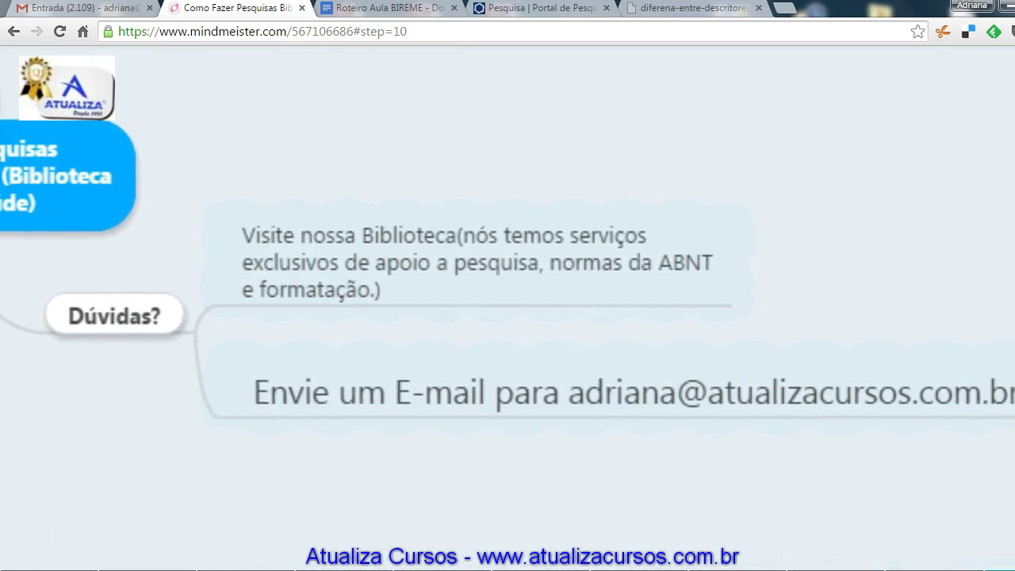